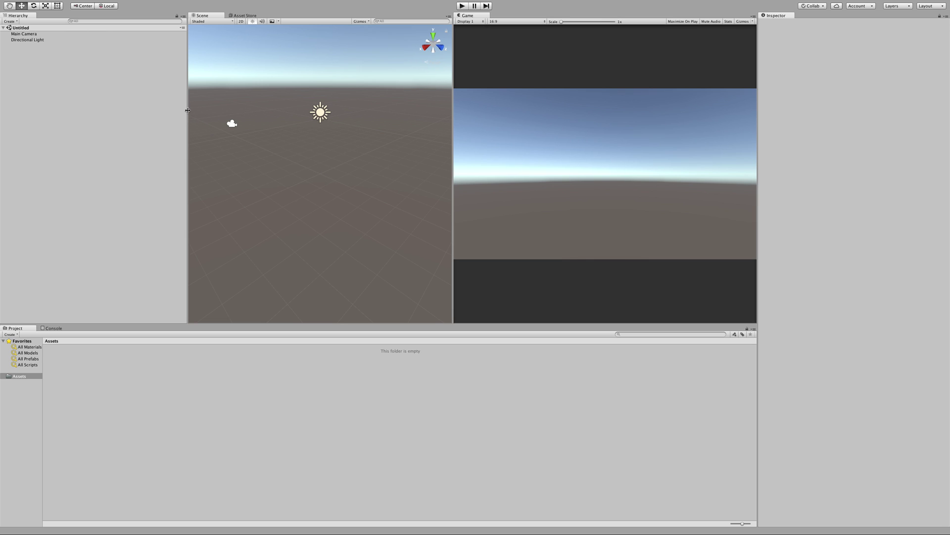
Drag the Hierarchy/Scene divider left so the Scene view is wider.
{"action": "left_click_drag", "start_coordinate": [187, 110], "coordinate": [172, 109]}
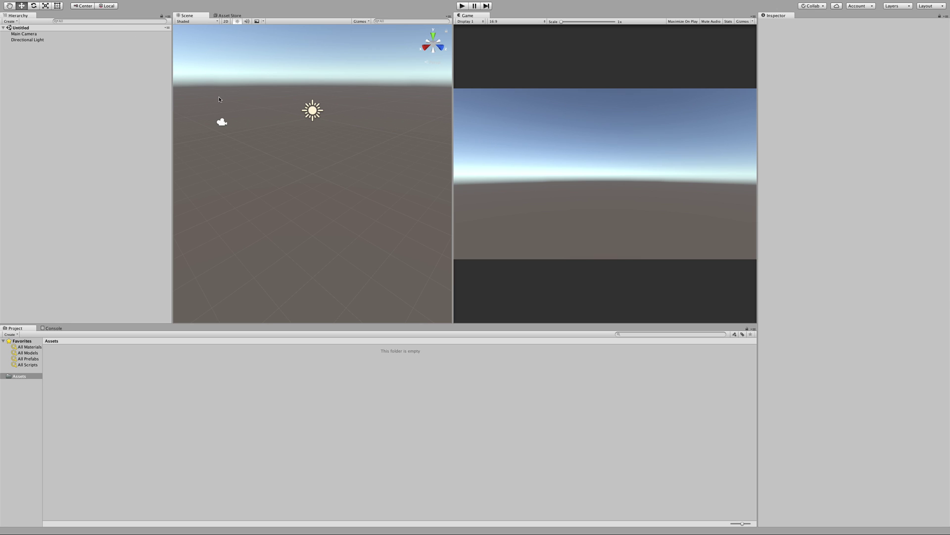
Inspect the Directional Light and Main Camera settings in turn, ending with the Directional Light selected.
{"action": "left_click", "coordinate": [312, 112]}
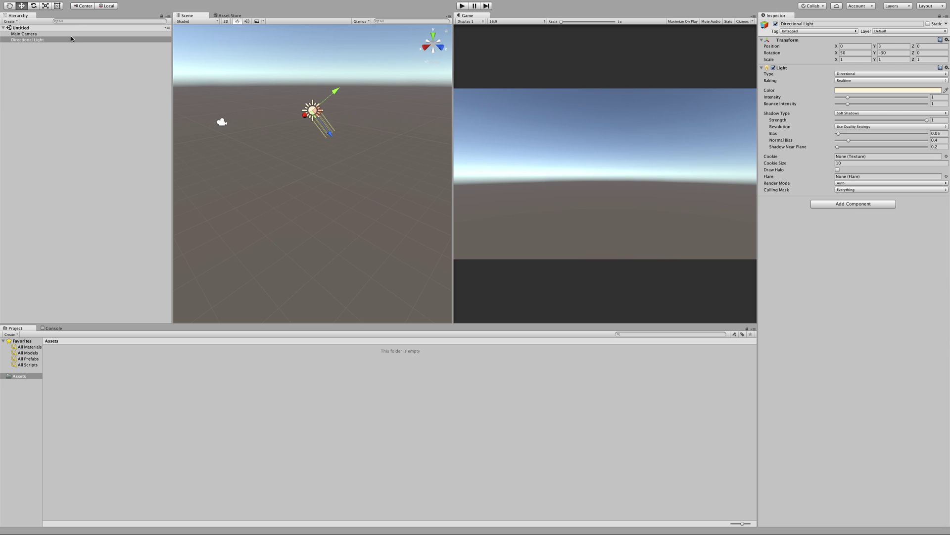
{"action": "left_click", "coordinate": [223, 122]}
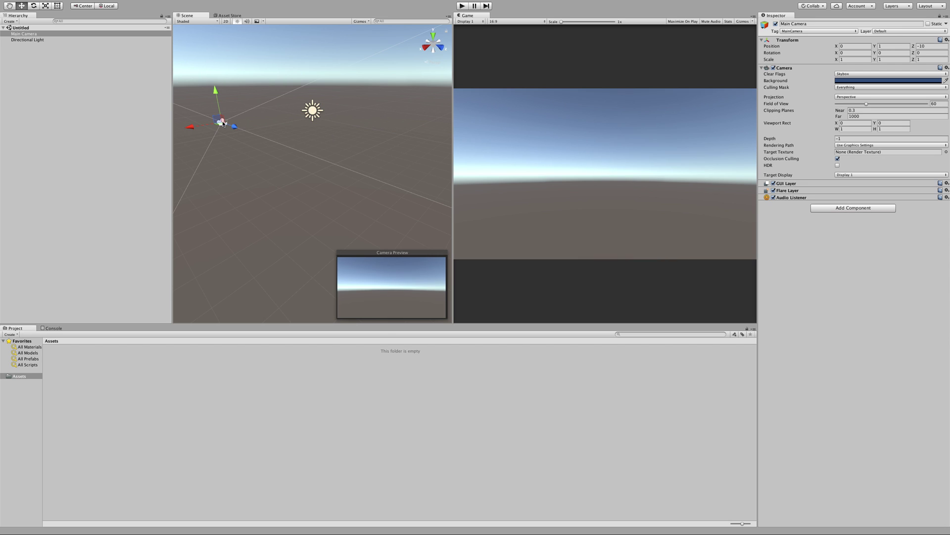
{"action": "left_click", "coordinate": [21, 40]}
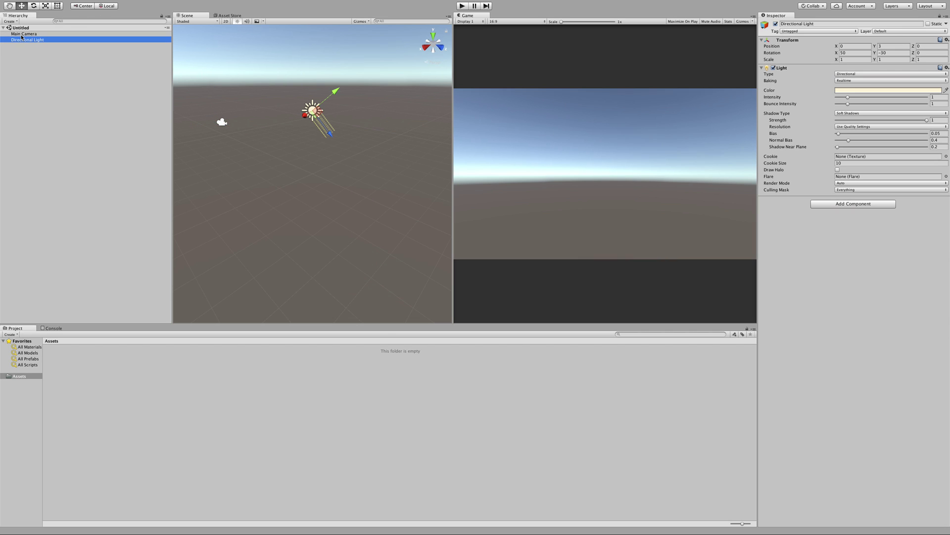
{"action": "left_click", "coordinate": [21, 34]}
{"action": "left_click", "coordinate": [21, 40]}
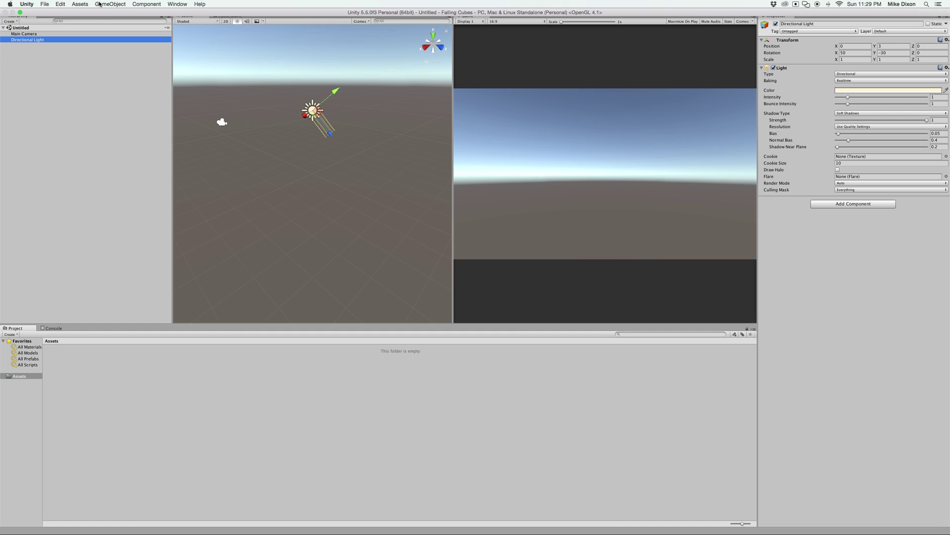
Add a 3D Plane to the scene at position 0, 0, 0 with scale 1.
{"action": "left_click", "coordinate": [100, 4]}
{"action": "left_click", "coordinate": [34, 70]}
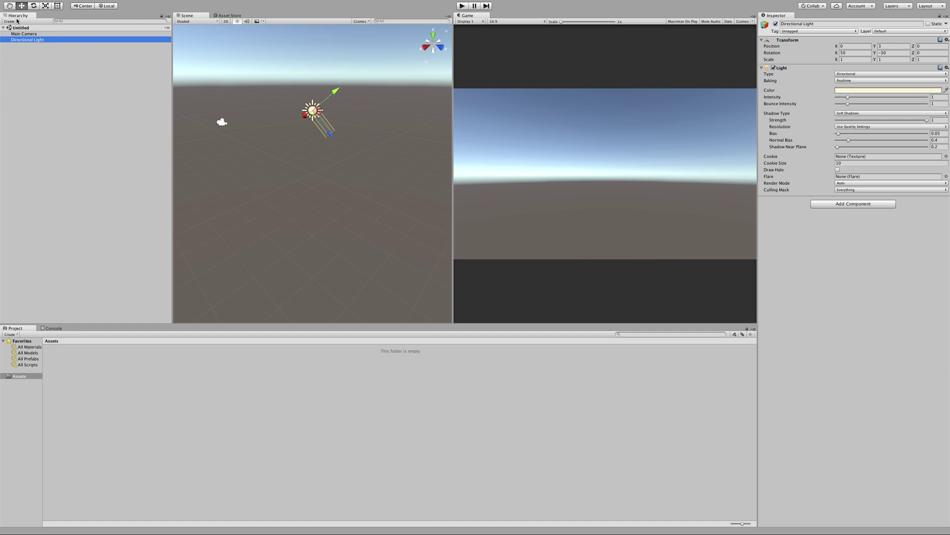
{"action": "left_click", "coordinate": [12, 22]}
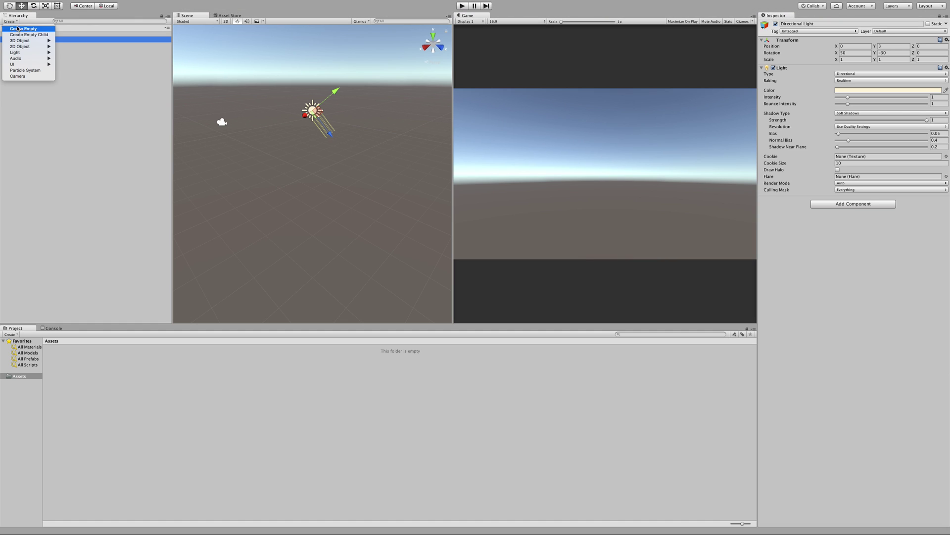
{"action": "mouse_move", "coordinate": [30, 40]}
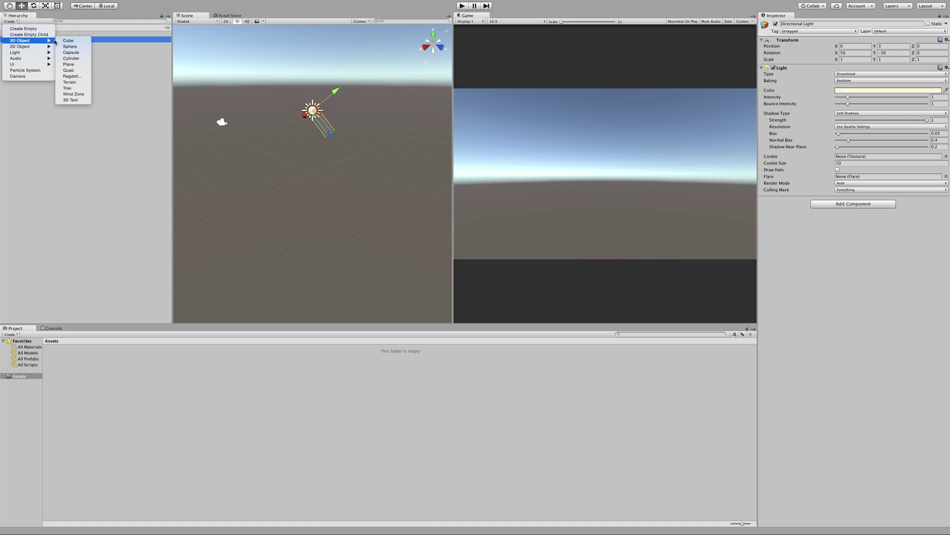
{"action": "left_click", "coordinate": [74, 65]}
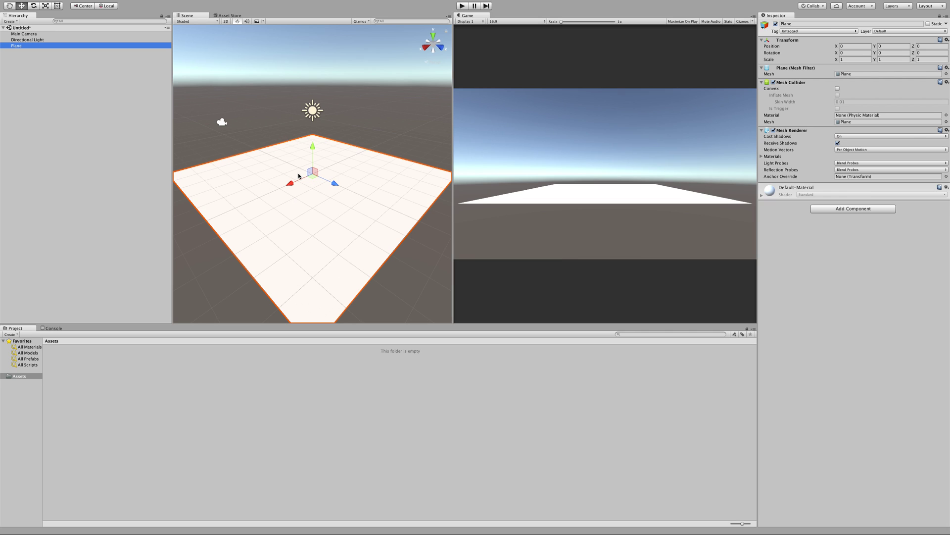
Orbit and zoom the Scene view around the new plane.
{"action": "key", "text": "alt"}
{"action": "left_click_drag", "start_coordinate": [244, 149], "coordinate": [296, 176], "text": "alt"}
{"action": "scroll", "coordinate": [296, 175], "scroll_direction": "down", "scroll_amount": 8}
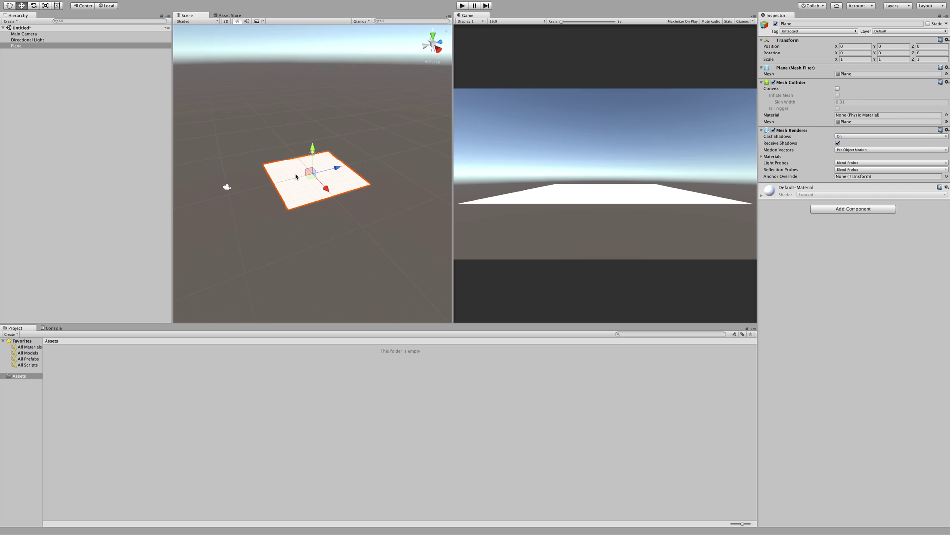
{"action": "scroll", "coordinate": [296, 176], "scroll_direction": "up", "scroll_amount": 4}
{"action": "scroll", "coordinate": [296, 175], "scroll_direction": "up", "scroll_amount": 5}
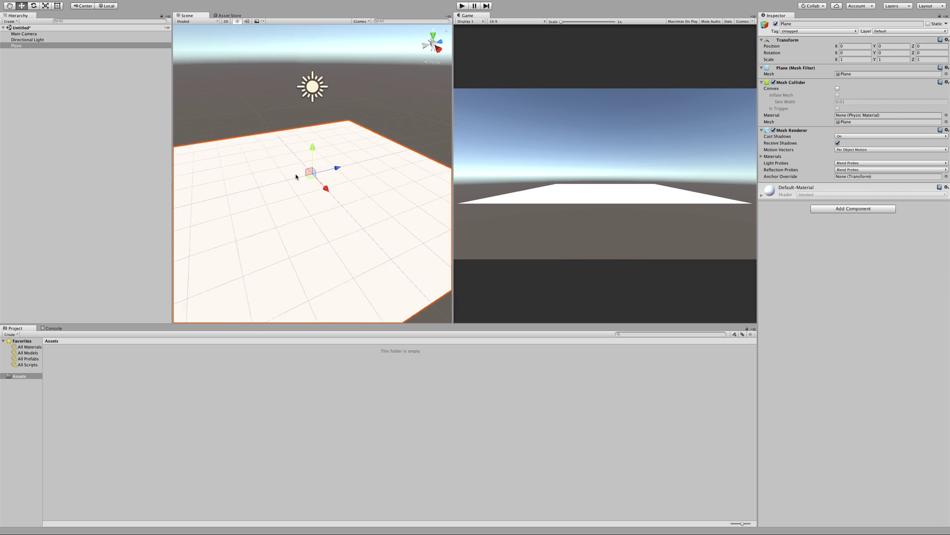
{"action": "scroll", "coordinate": [296, 176], "scroll_direction": "down", "scroll_amount": 5}
{"action": "scroll", "coordinate": [296, 175], "scroll_direction": "up", "scroll_amount": 2}
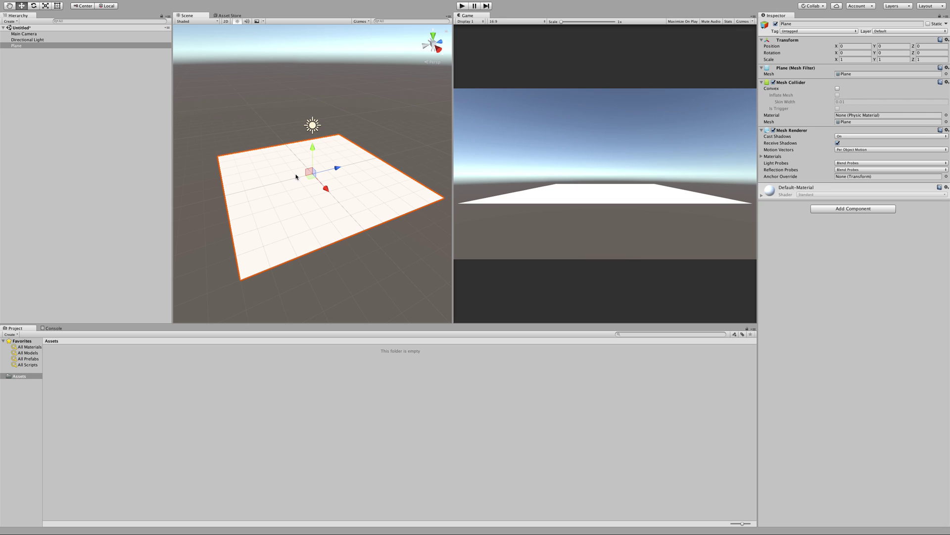
{"action": "scroll", "coordinate": [296, 176], "scroll_direction": "down", "scroll_amount": 3}
{"action": "scroll", "coordinate": [296, 176], "scroll_direction": "up", "scroll_amount": 8}
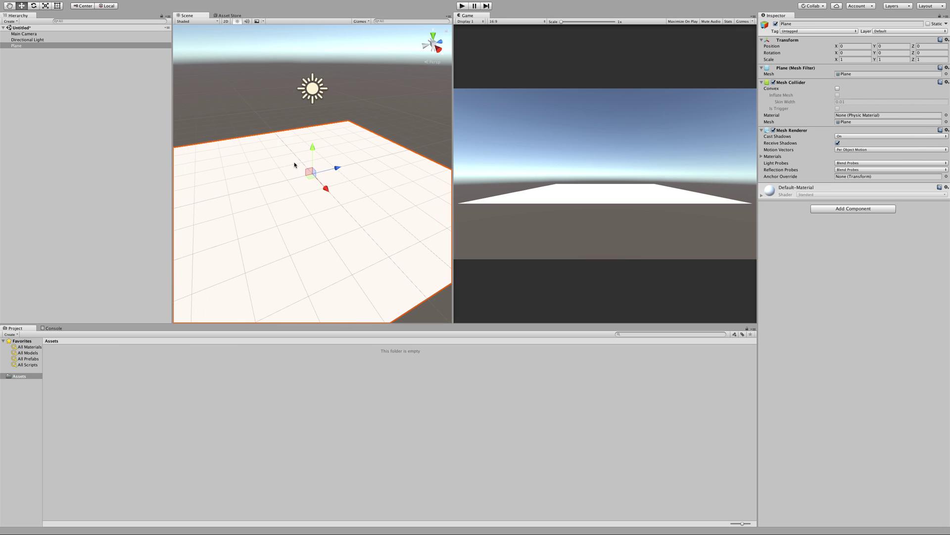
Reselect the plane and orbit back out to see it from a tilted angle.
{"action": "left_click_drag", "start_coordinate": [286, 135], "coordinate": [267, 156], "text": "alt"}
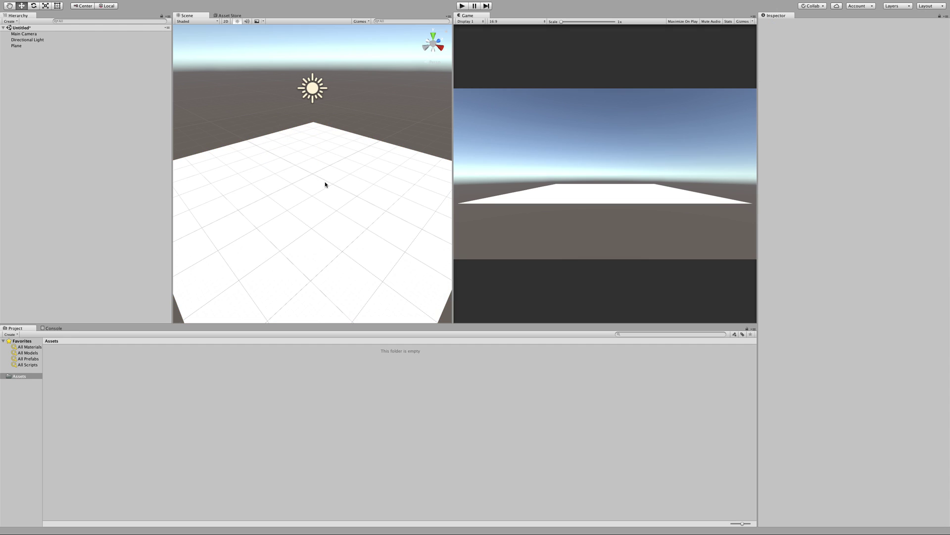
{"action": "left_click", "coordinate": [326, 183]}
{"action": "left_click_drag", "start_coordinate": [327, 202], "coordinate": [389, 176], "text": "alt"}
{"action": "scroll", "coordinate": [269, 217], "scroll_direction": "down", "scroll_amount": 5}
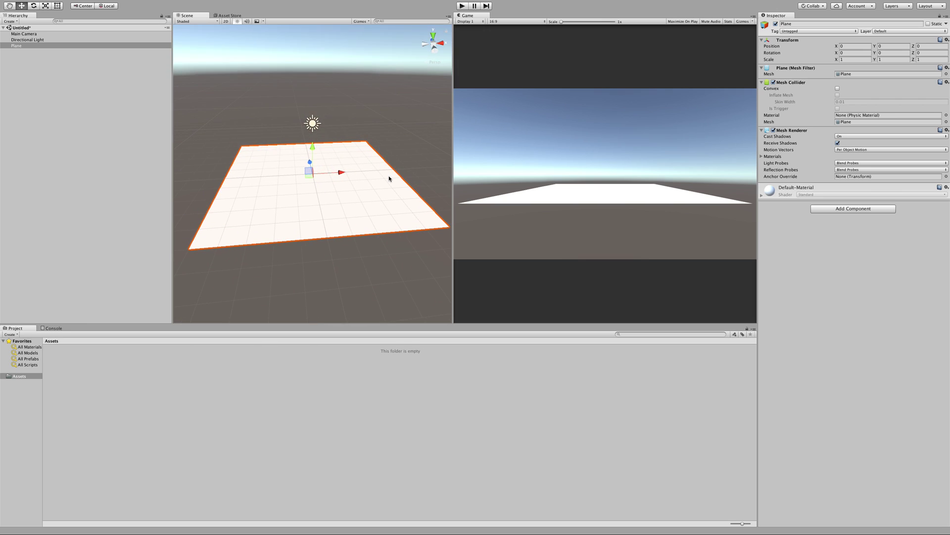
Orbit, pan and zoom the Scene view to face the plane from the opposite side.
{"action": "key", "text": "alt"}
{"action": "left_click_drag", "start_coordinate": [276, 182], "coordinate": [342, 183], "text": "alt"}
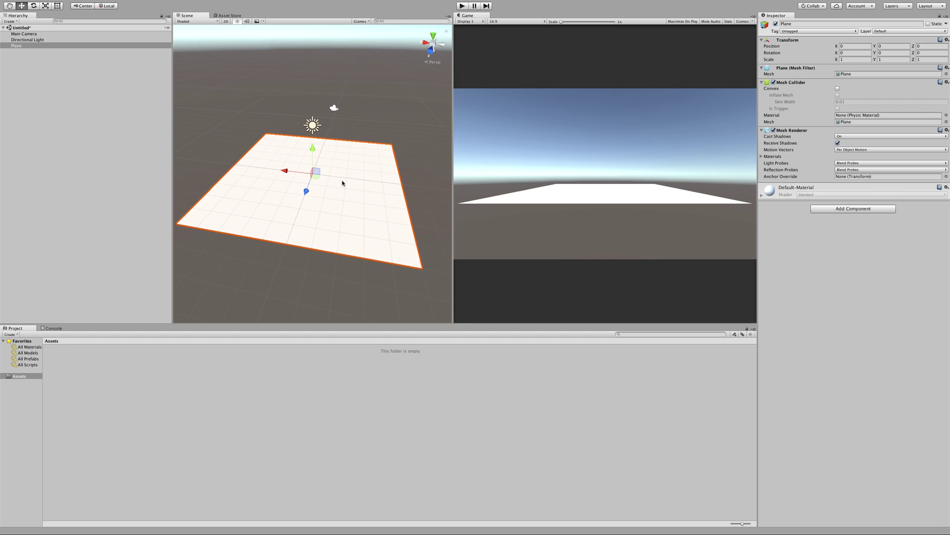
{"action": "left_click_drag", "start_coordinate": [253, 153], "coordinate": [340, 178]}
{"action": "right_click_drag", "start_coordinate": [340, 178], "coordinate": [309, 167], "text": "alt"}
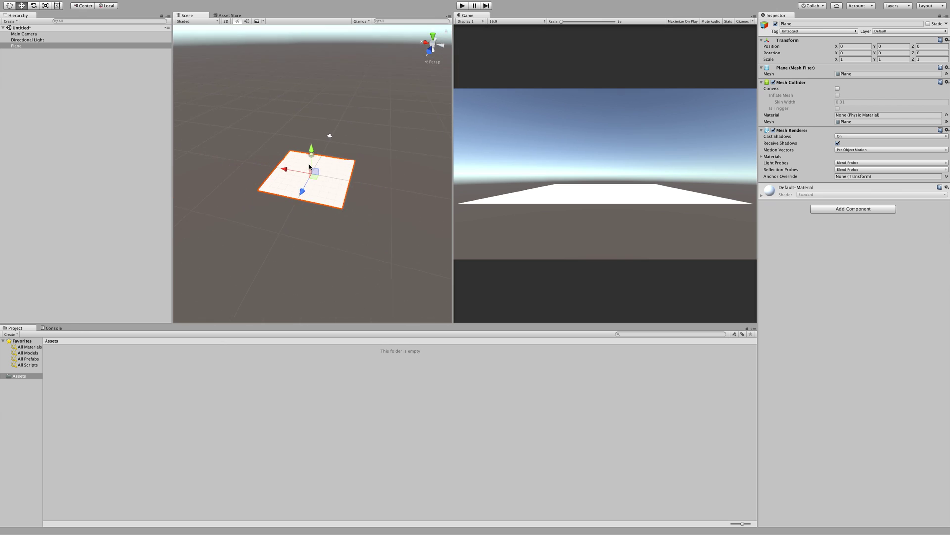
{"action": "scroll", "coordinate": [310, 167], "scroll_direction": "up", "scroll_amount": 6}
{"action": "scroll", "coordinate": [310, 167], "scroll_direction": "down", "scroll_amount": 4}
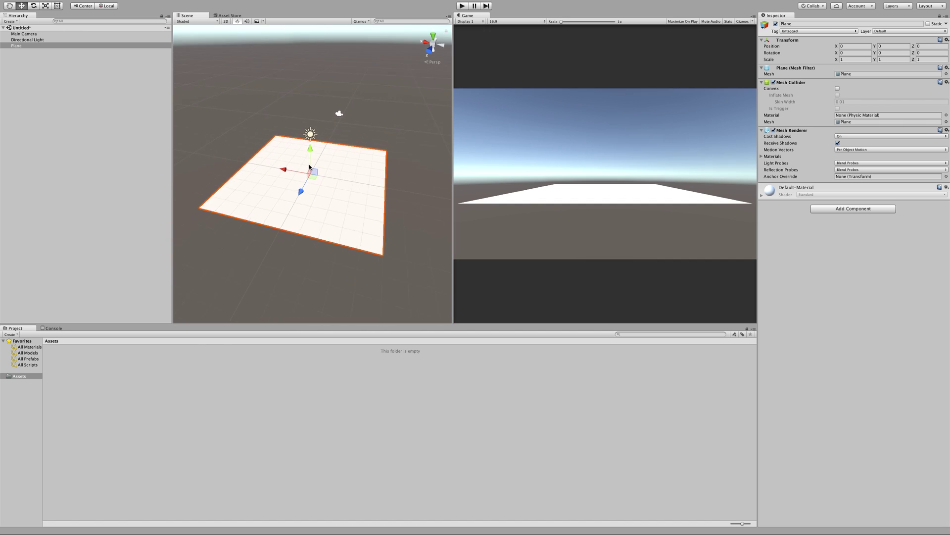
{"action": "scroll", "coordinate": [310, 167], "scroll_direction": "down", "scroll_amount": 1}
{"action": "left_click_drag", "start_coordinate": [356, 176], "coordinate": [235, 171], "text": "alt"}
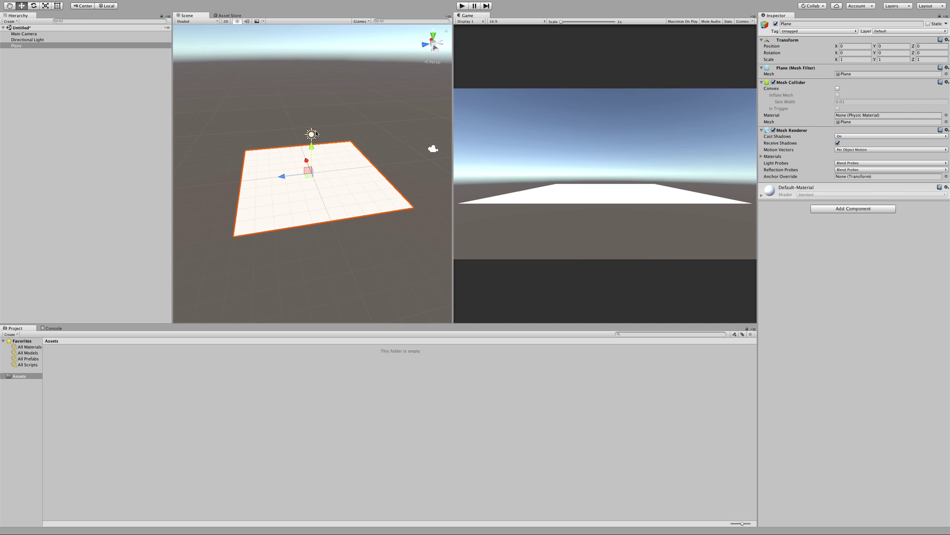
{"action": "scroll", "coordinate": [307, 126], "scroll_direction": "up", "scroll_amount": 3}
{"action": "scroll", "coordinate": [307, 125], "scroll_direction": "down", "scroll_amount": 5}
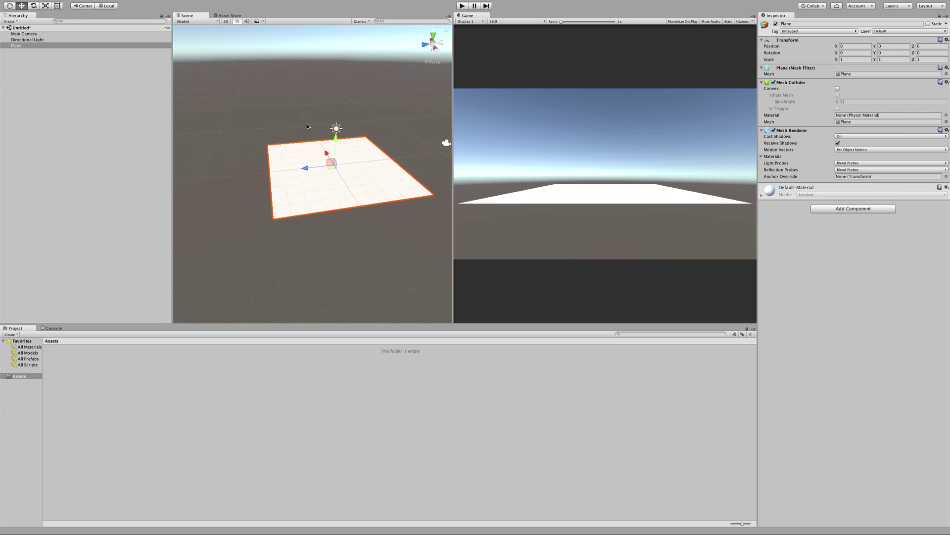
Fly the Scene view with the arrow keys to centre the plane, then orbit slightly.
{"action": "key", "text": "Down"}
{"action": "key", "text": "Up"}
{"action": "key", "text": "Left"}
{"action": "key", "text": "Left"}
{"action": "key", "text": "Down"}
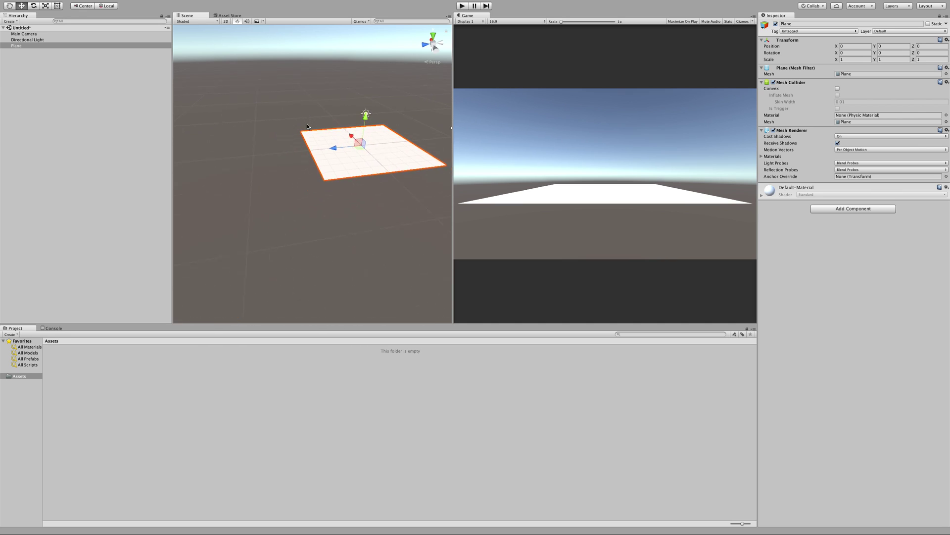
{"action": "key", "text": "Right"}
{"action": "key", "text": "Up"}
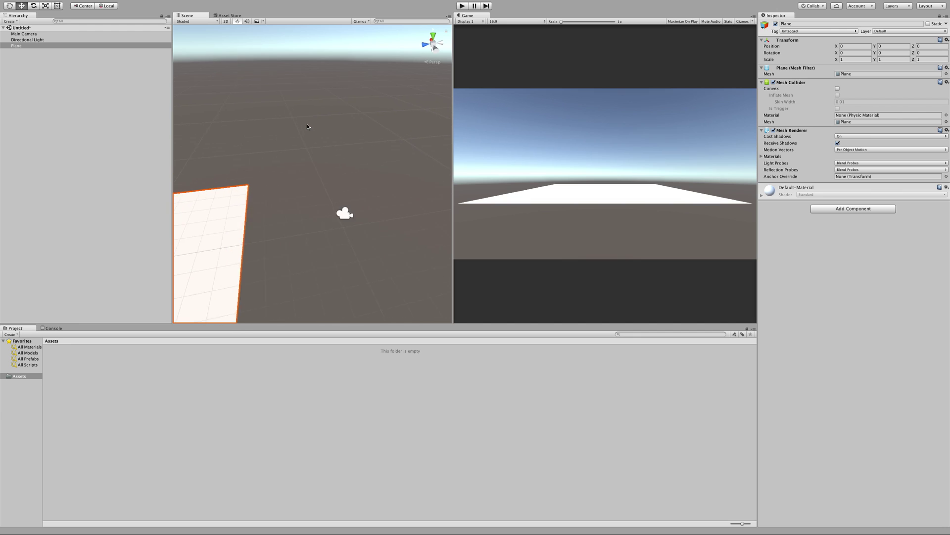
{"action": "key", "text": "Left"}
{"action": "key", "text": "Down"}
{"action": "key", "text": "Right"}
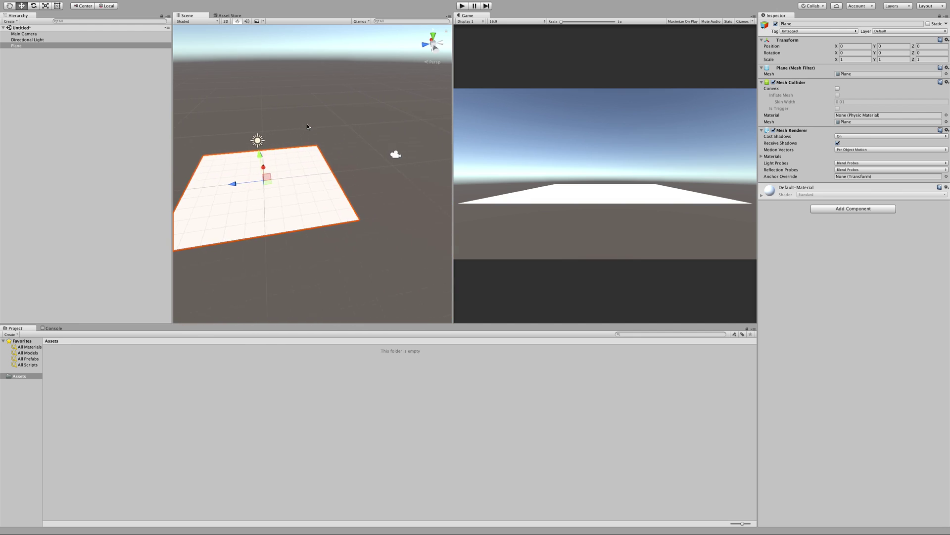
{"action": "key", "text": "Up"}
{"action": "key", "text": "Down"}
{"action": "key", "text": "Left"}
{"action": "key", "text": "Right"}
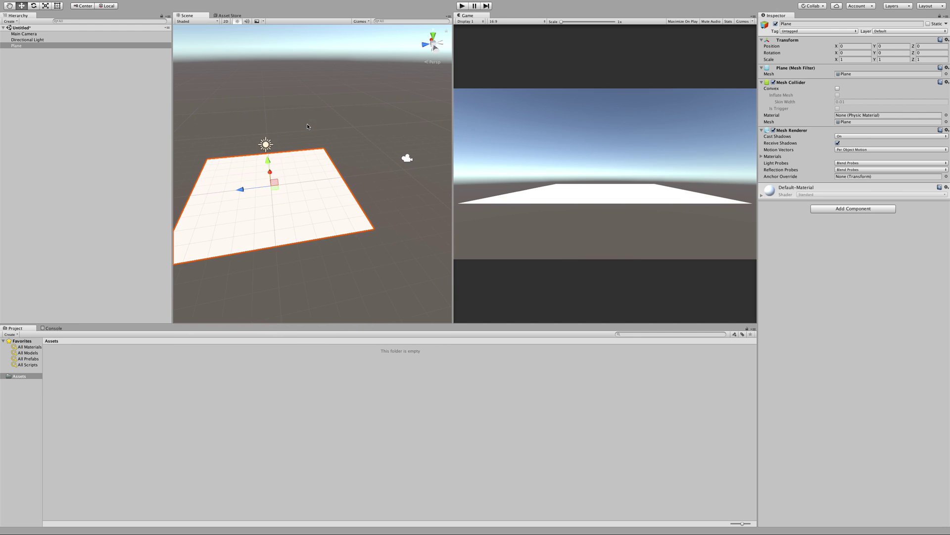
{"action": "left_click_drag", "start_coordinate": [307, 126], "coordinate": [307, 146], "text": "alt"}
Frame the plane, Directional Light and Main Camera, then orbit to show the plane and horizon.
{"action": "left_click_drag", "start_coordinate": [263, 176], "coordinate": [287, 108], "text": "alt"}
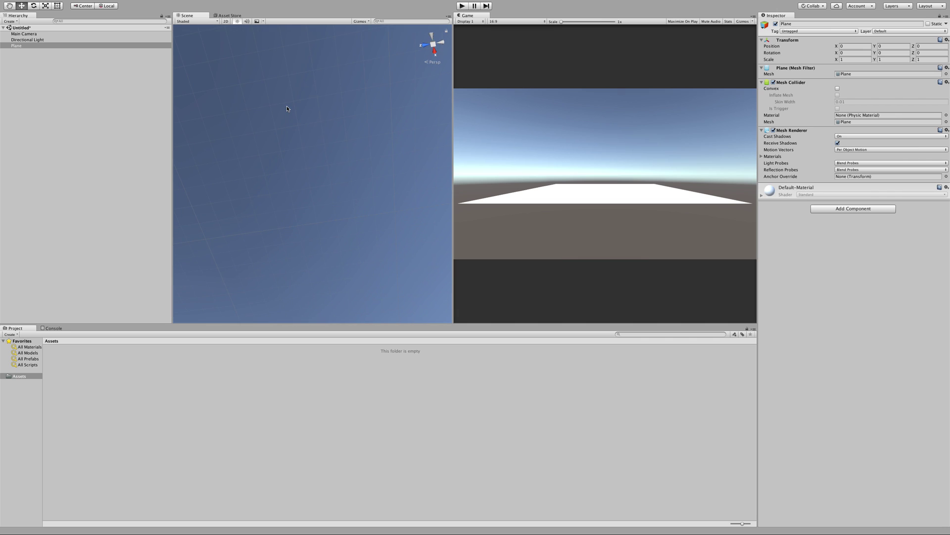
{"action": "double_click", "coordinate": [34, 45]}
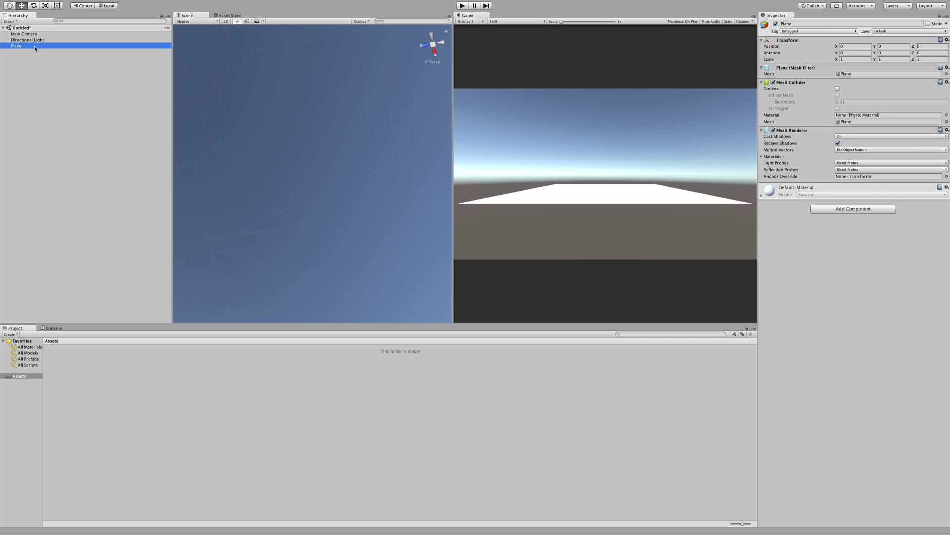
{"action": "double_click", "coordinate": [28, 39]}
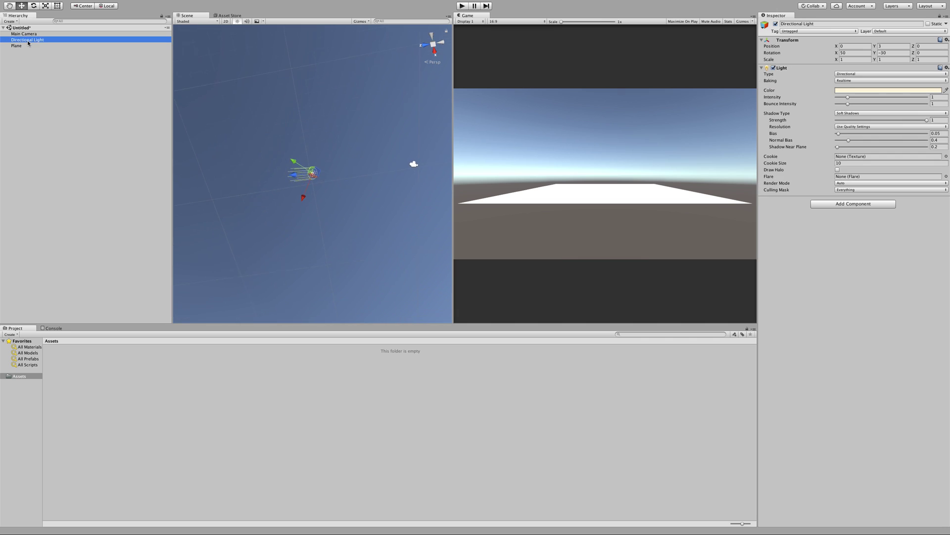
{"action": "double_click", "coordinate": [26, 34]}
{"action": "left_click_drag", "start_coordinate": [385, 174], "coordinate": [382, 203], "text": "alt"}
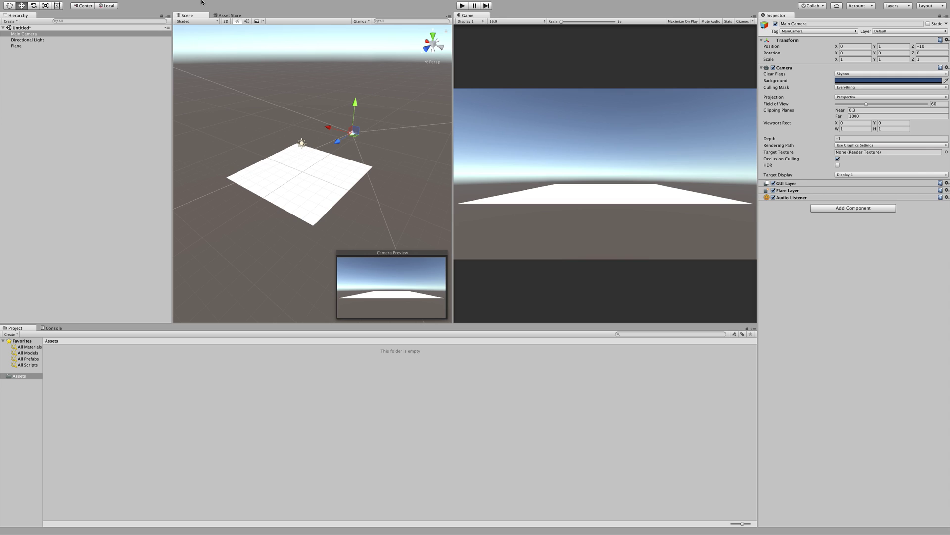
Create a Cube and lift it above the plane to about -1.16, 2.44, 0.1.
{"action": "left_click", "coordinate": [110, 4]}
{"action": "mouse_move", "coordinate": [112, 27]}
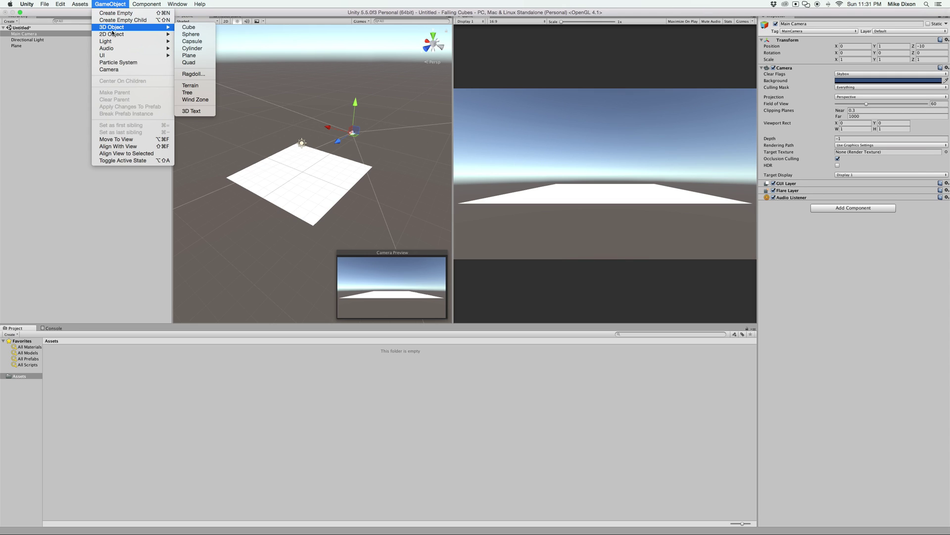
{"action": "left_click", "coordinate": [184, 29]}
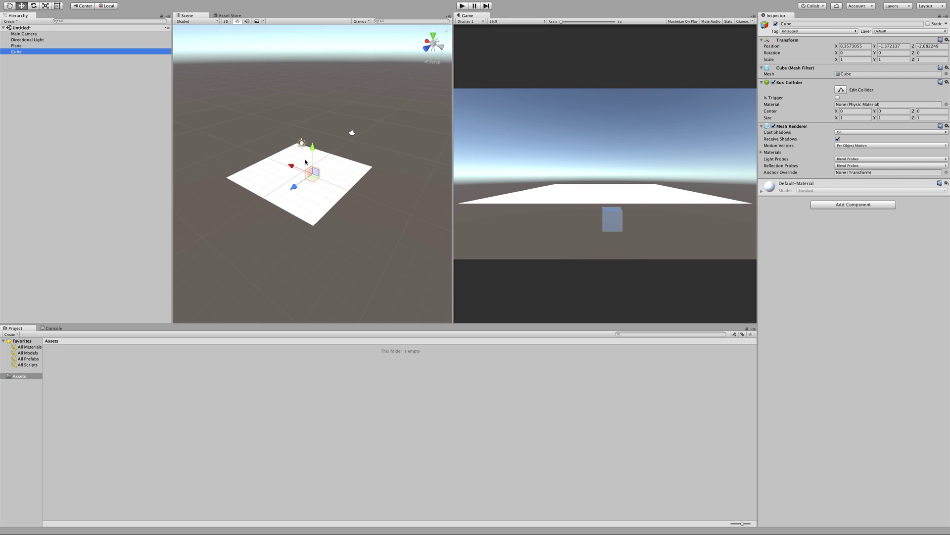
{"action": "left_click_drag", "start_coordinate": [312, 147], "coordinate": [375, 150]}
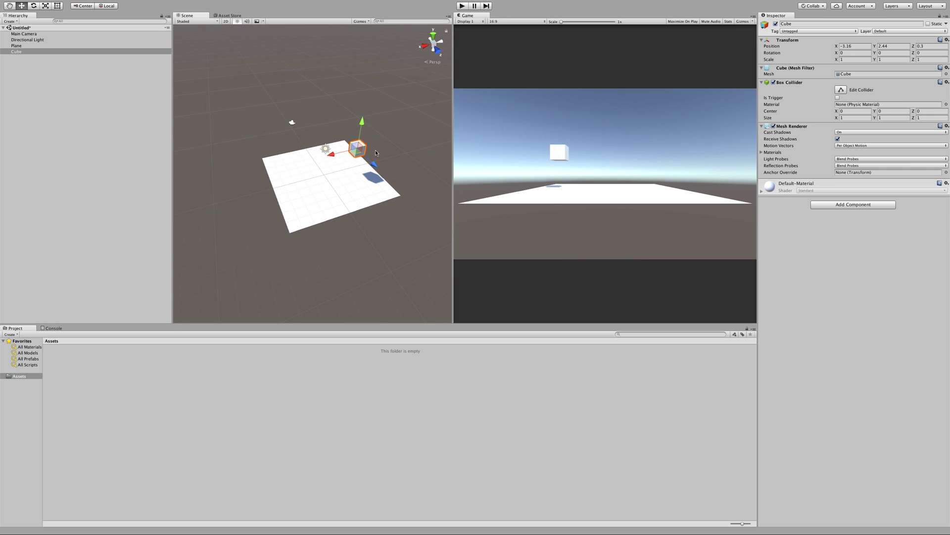
With the Rotate tool, tilt the cube to about -35.07, 164.54, -71.87.
{"action": "left_click", "coordinate": [37, 6]}
{"action": "left_click_drag", "start_coordinate": [354, 151], "coordinate": [365, 168]}
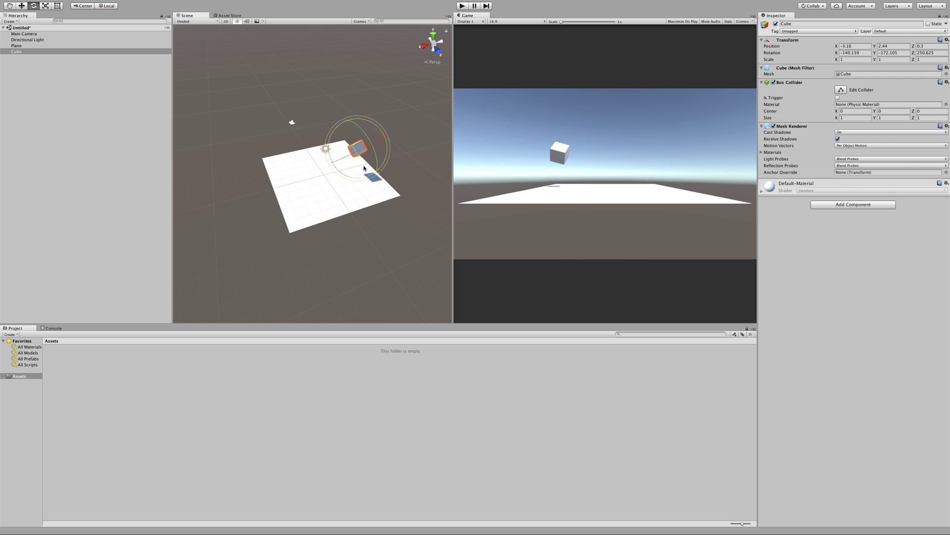
{"action": "left_click_drag", "start_coordinate": [365, 130], "coordinate": [452, 247]}
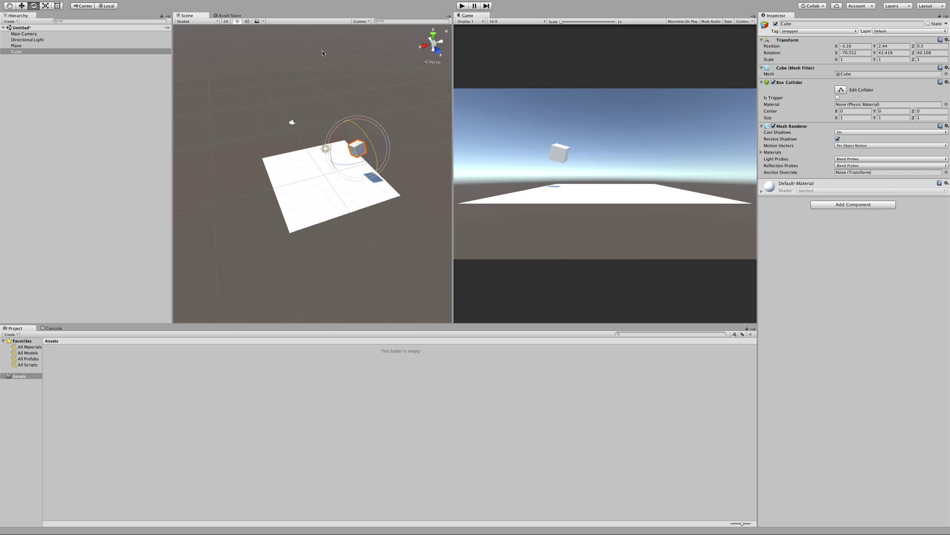
{"action": "left_click_drag", "start_coordinate": [323, 50], "coordinate": [344, 87]}
With the Scale tool, stretch the cube to about 1.73 × 0.98 × 1.0.
{"action": "left_click", "coordinate": [45, 6]}
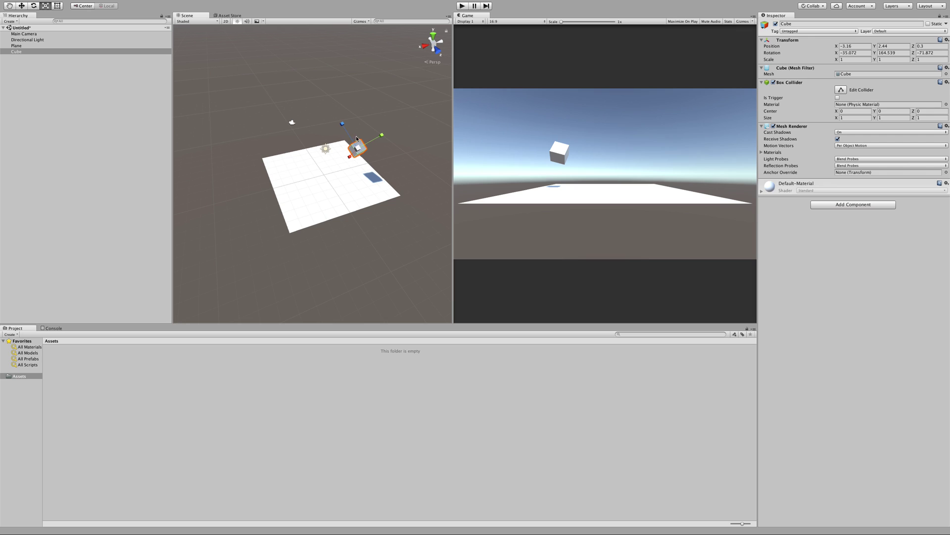
{"action": "left_click_drag", "start_coordinate": [357, 148], "coordinate": [320, 89]}
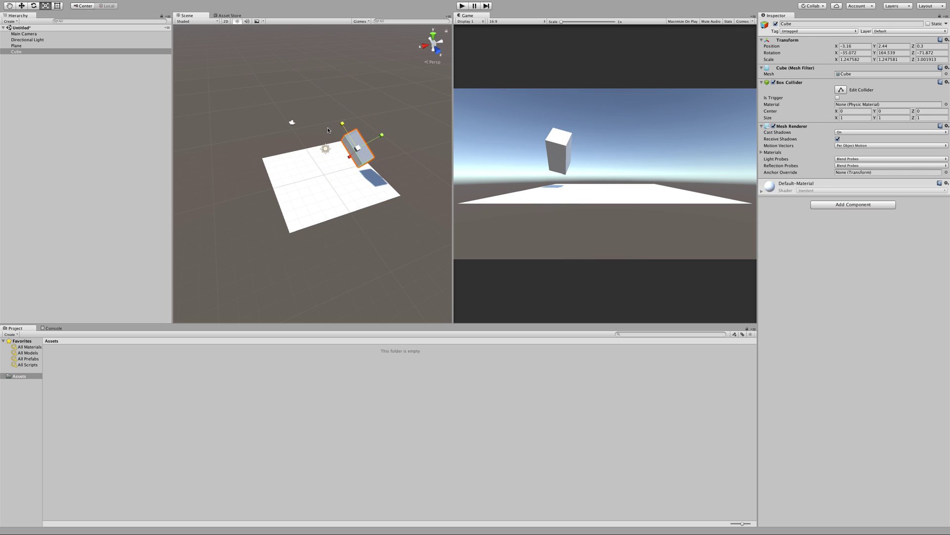
{"action": "left_click_drag", "start_coordinate": [350, 156], "coordinate": [380, 134]}
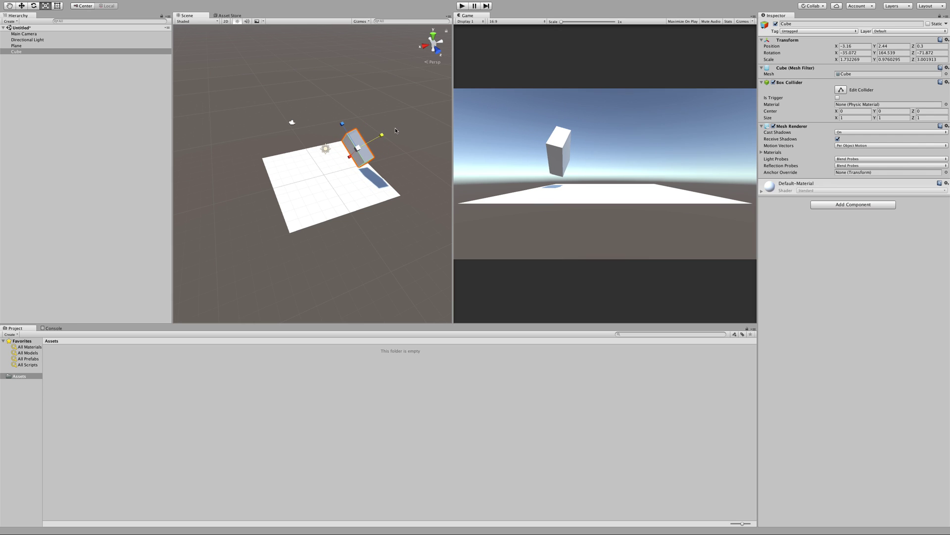
{"action": "left_click_drag", "start_coordinate": [356, 126], "coordinate": [373, 137], "text": "alt"}
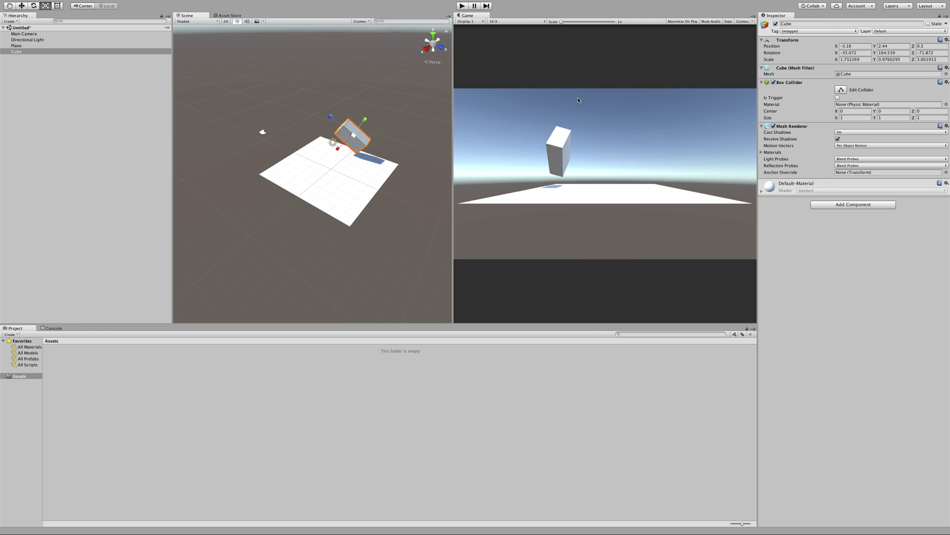
Reset the cube's Transform to position 0, 0, 0, rotation 0, 0, 0 and scale 1.
{"action": "left_click", "coordinate": [946, 39]}
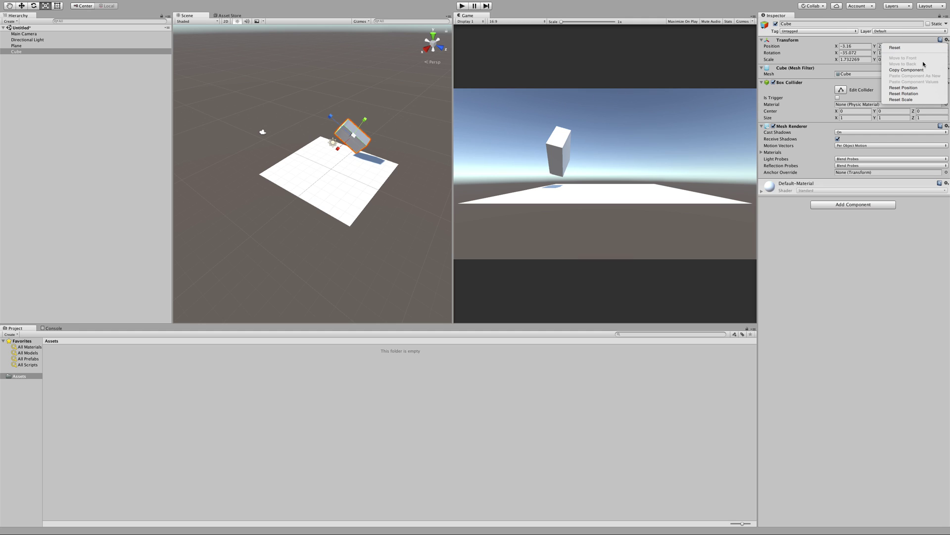
{"action": "left_click", "coordinate": [915, 88]}
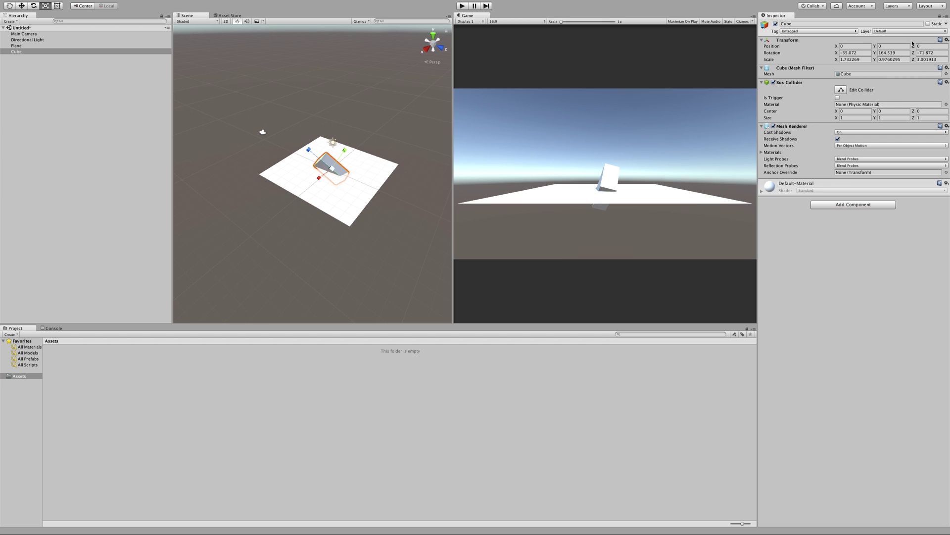
{"action": "left_click", "coordinate": [947, 40]}
{"action": "left_click", "coordinate": [928, 46]}
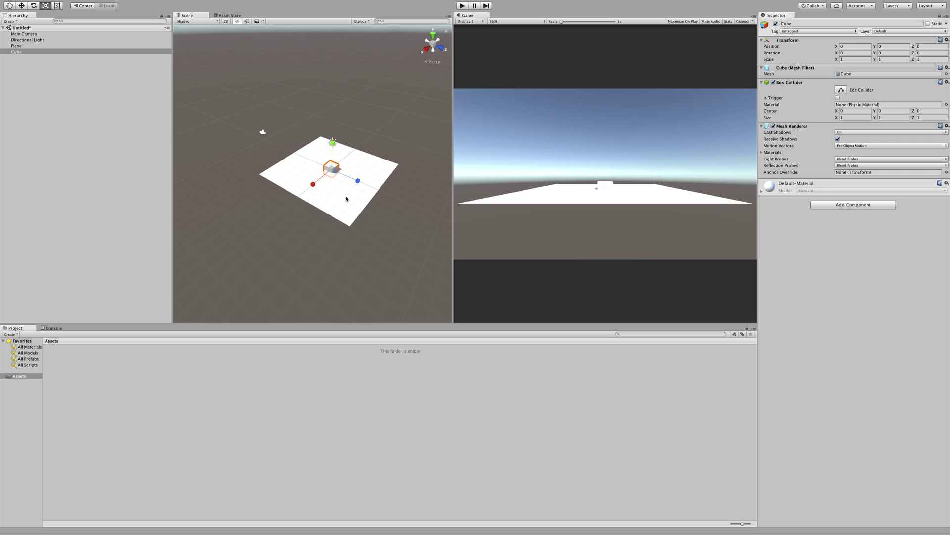
{"action": "key", "text": "w"}
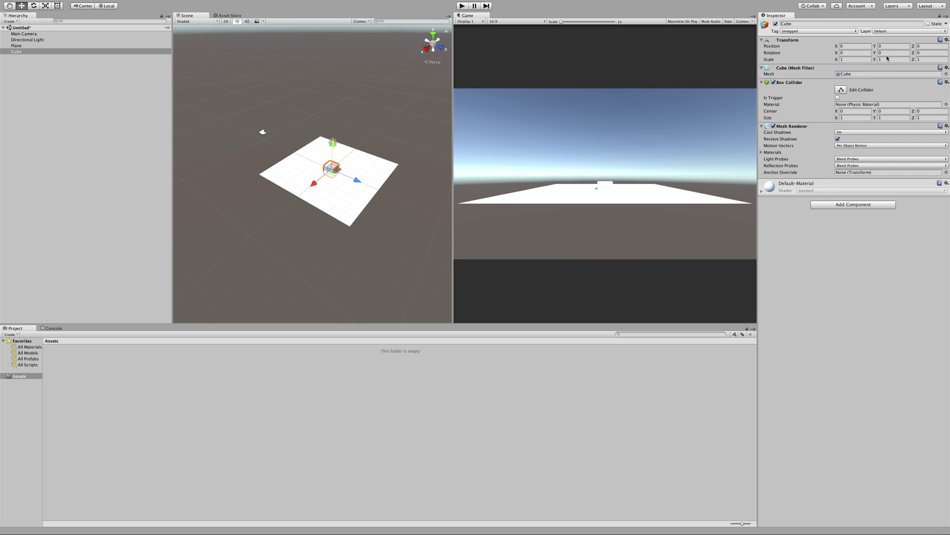
Select the Cube and drag it straight up so it hovers above the plane.
{"action": "left_click", "coordinate": [19, 51]}
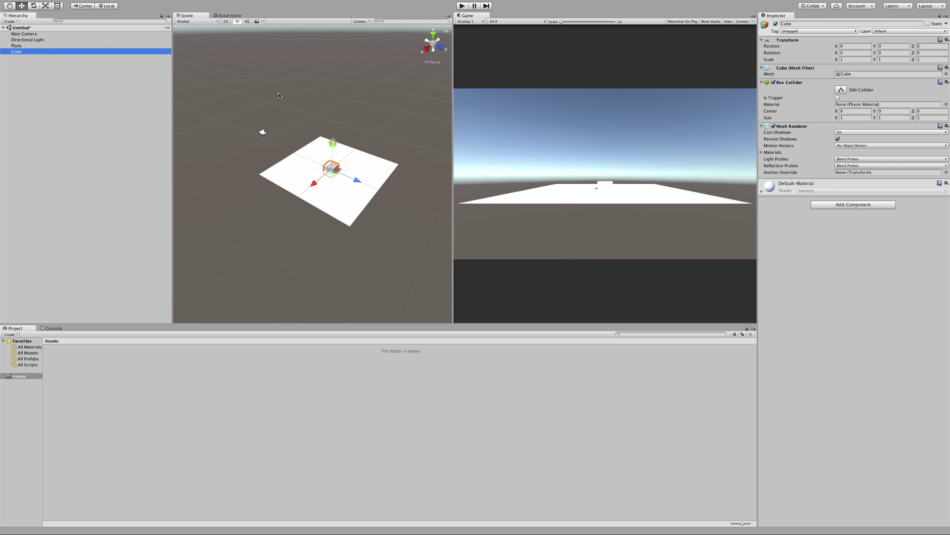
{"action": "left_click_drag", "start_coordinate": [334, 147], "coordinate": [250, 113]}
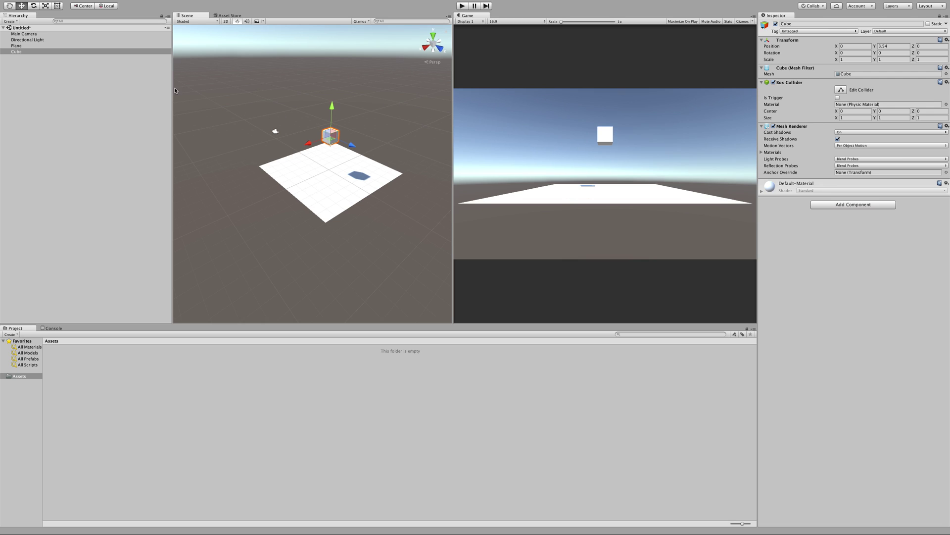
Raise the Main Camera to height 2.07, preview the game, then open the Cube's Add Component list.
{"action": "left_click", "coordinate": [24, 34]}
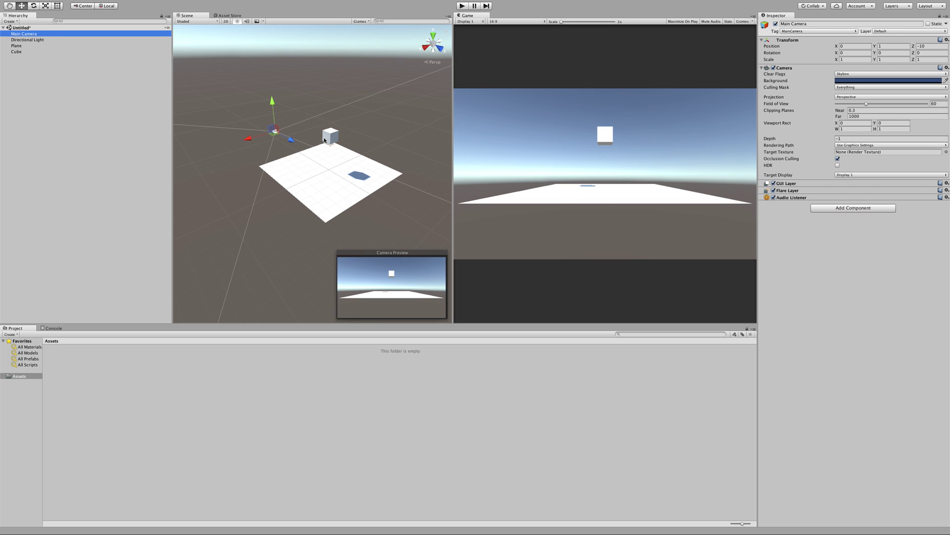
{"action": "left_click_drag", "start_coordinate": [275, 110], "coordinate": [300, 137]}
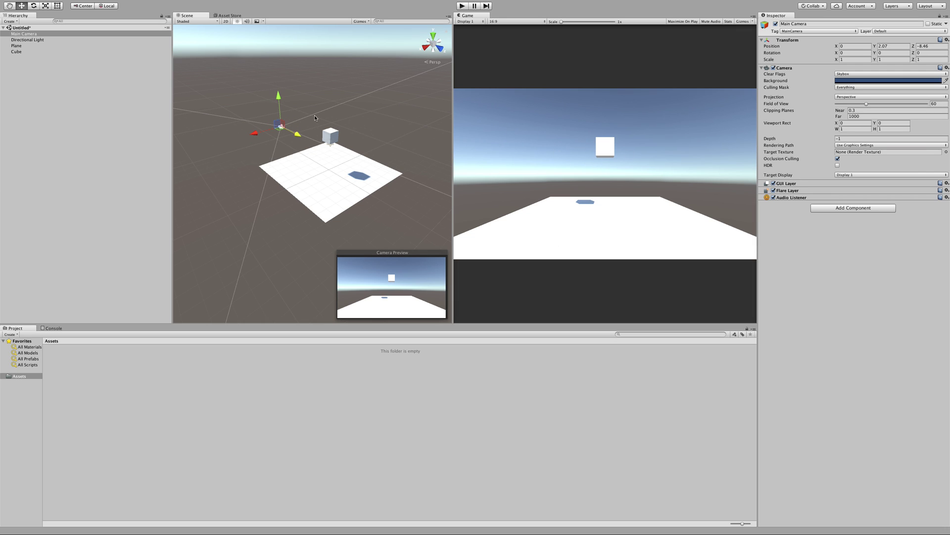
{"action": "left_click", "coordinate": [460, 6]}
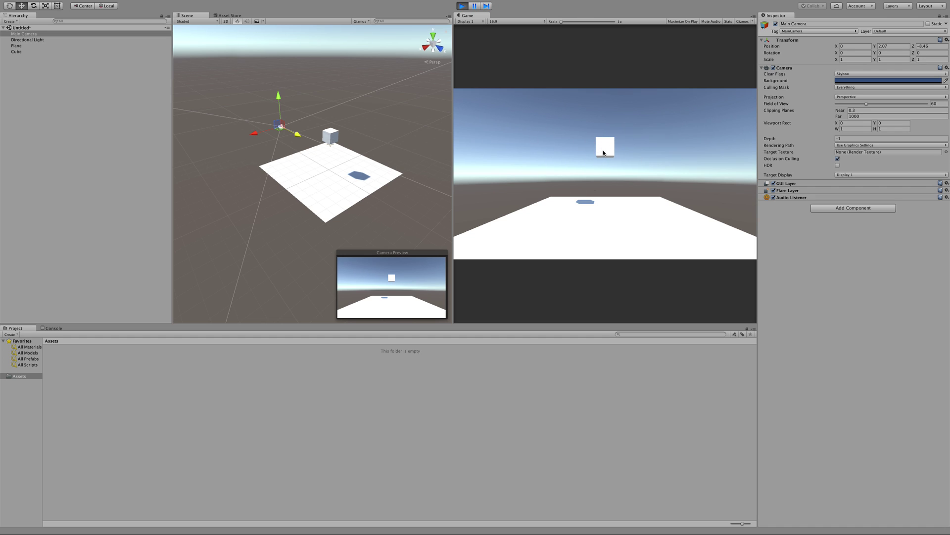
{"action": "left_click", "coordinate": [468, 6]}
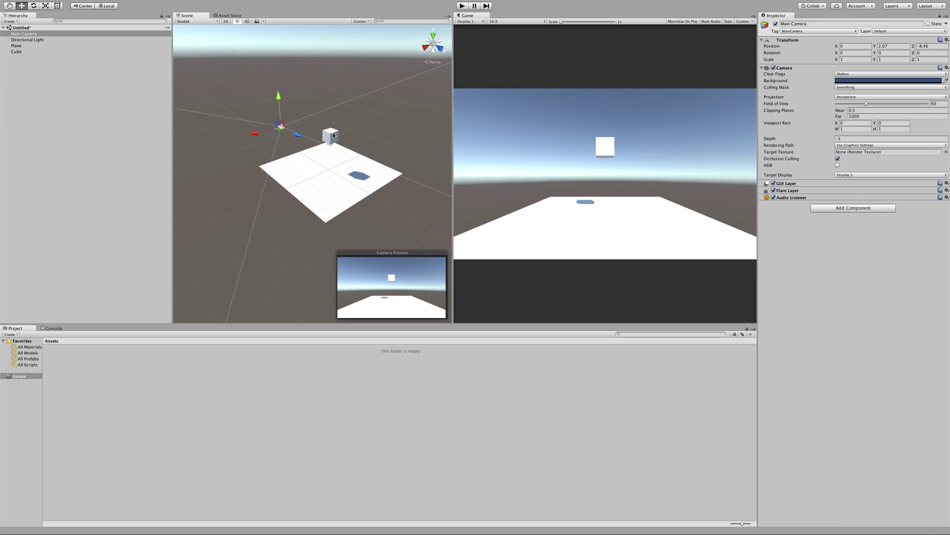
{"action": "left_click", "coordinate": [330, 135]}
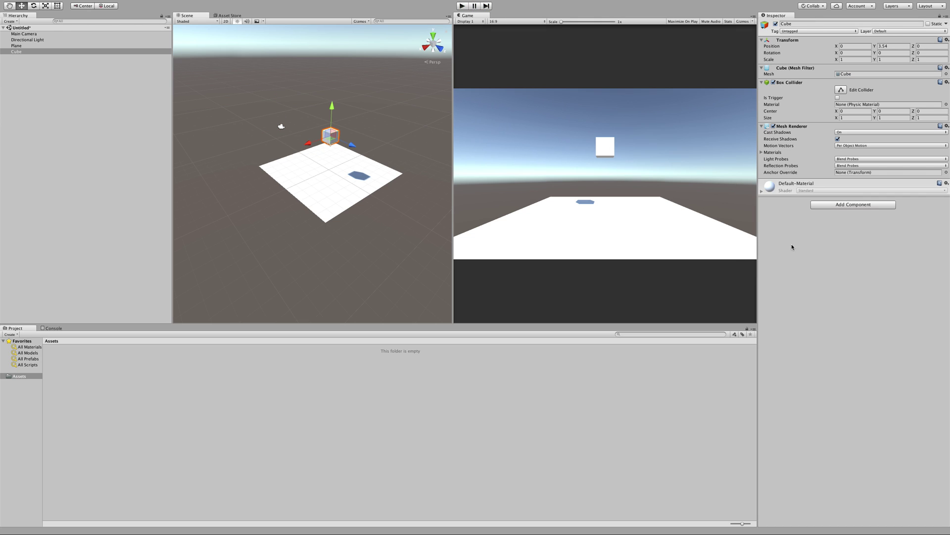
{"action": "left_click", "coordinate": [841, 206]}
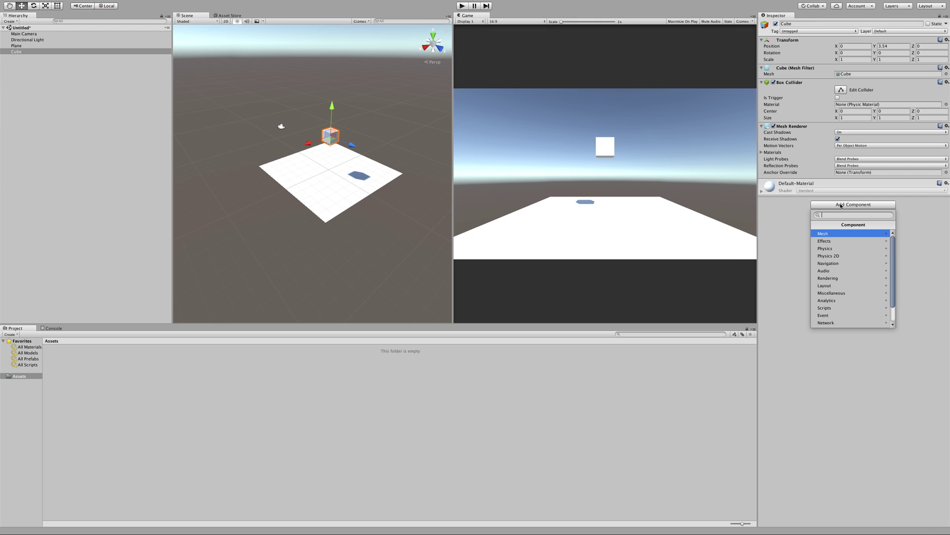
Add a Physics > Rigidbody to the Cube and play the scene to watch it drop.
{"action": "left_click", "coordinate": [830, 249]}
{"action": "left_click", "coordinate": [830, 234]}
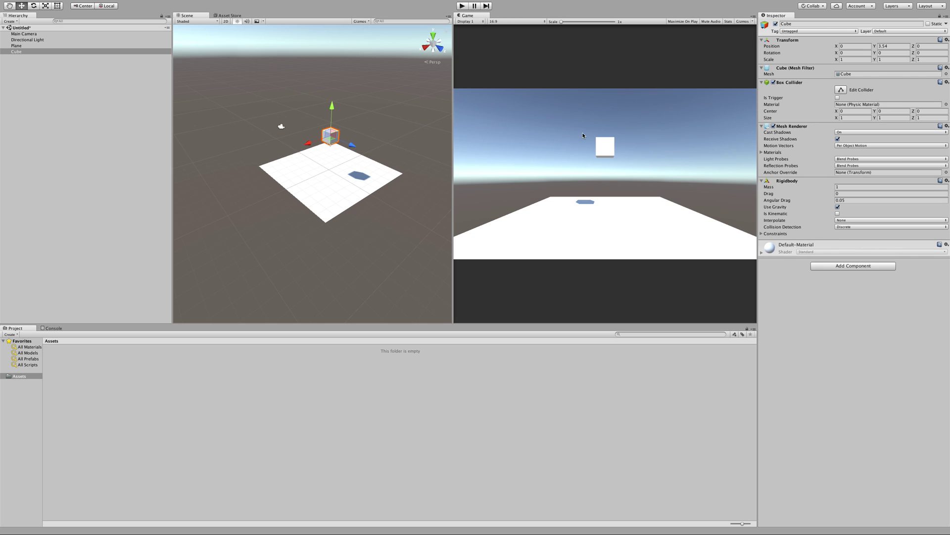
{"action": "left_click", "coordinate": [461, 6]}
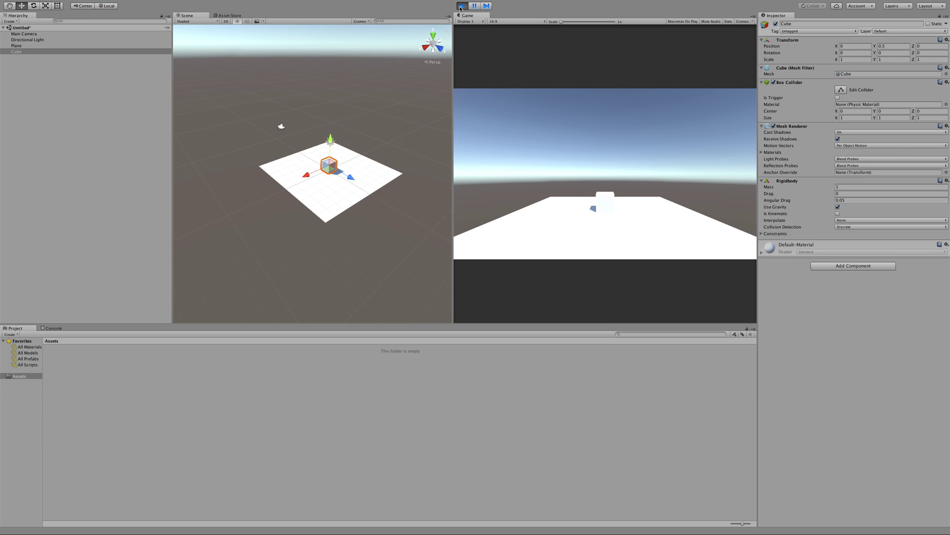
During play, lift the cube three times to watch it fall back, then stop play mode.
{"action": "left_click_drag", "start_coordinate": [367, 149], "coordinate": [361, 169], "text": "alt"}
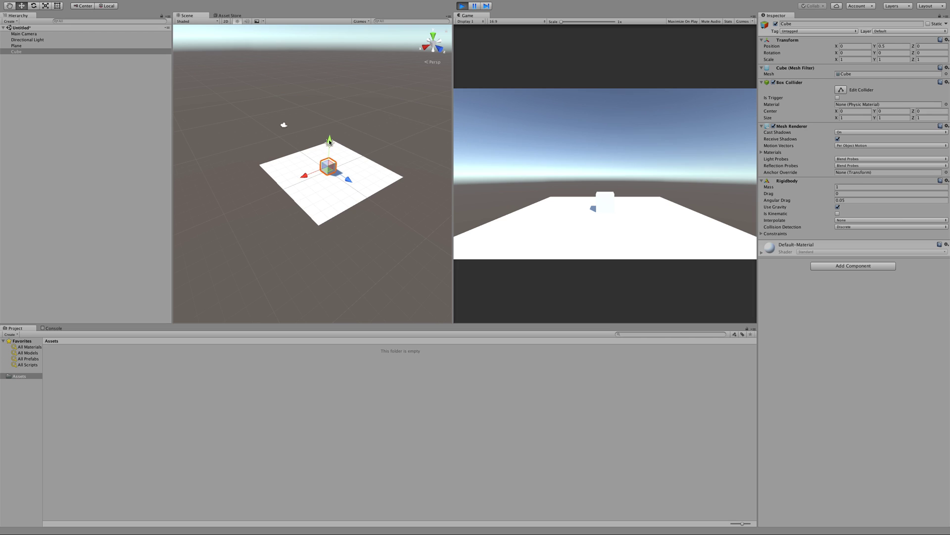
{"action": "left_click_drag", "start_coordinate": [330, 142], "coordinate": [332, 62]}
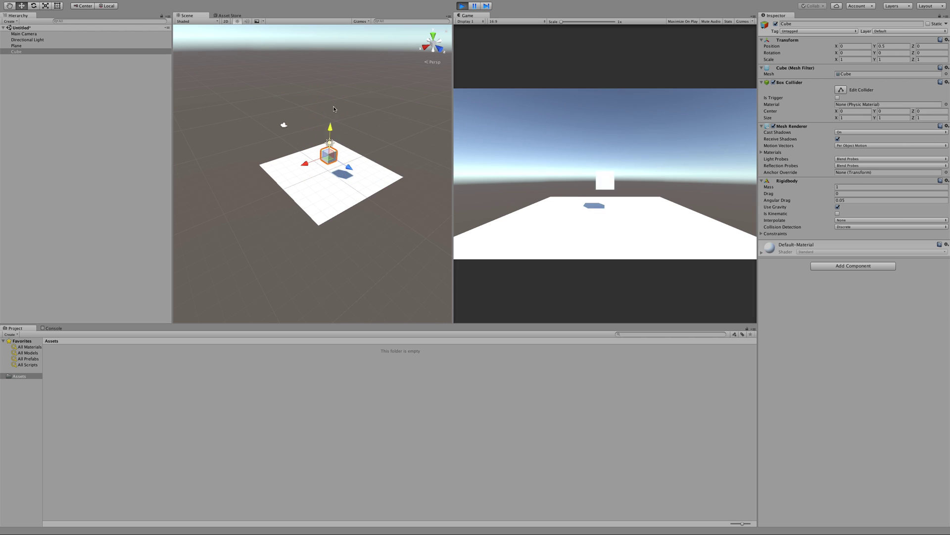
{"action": "left_click_drag", "start_coordinate": [330, 128], "coordinate": [332, 54]}
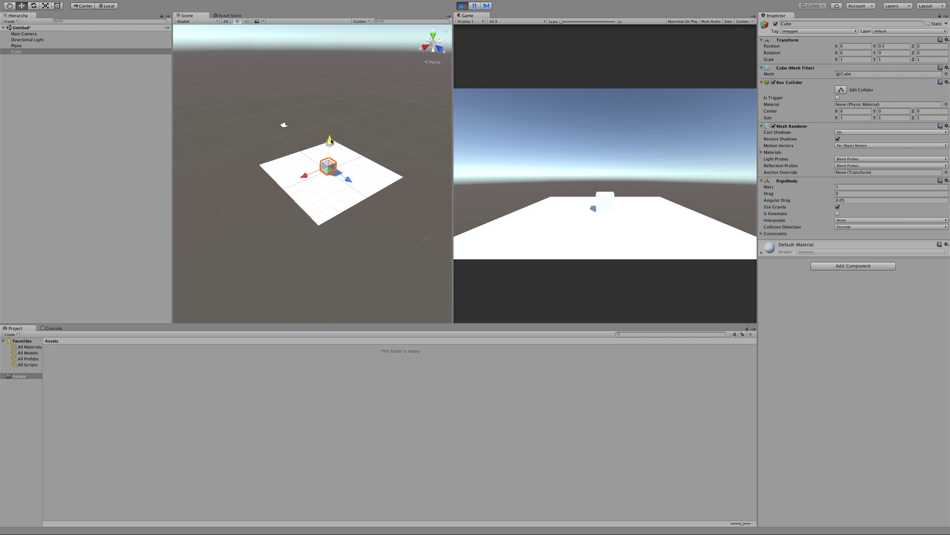
{"action": "left_click_drag", "start_coordinate": [331, 142], "coordinate": [334, 64]}
{"action": "left_click", "coordinate": [462, 6]}
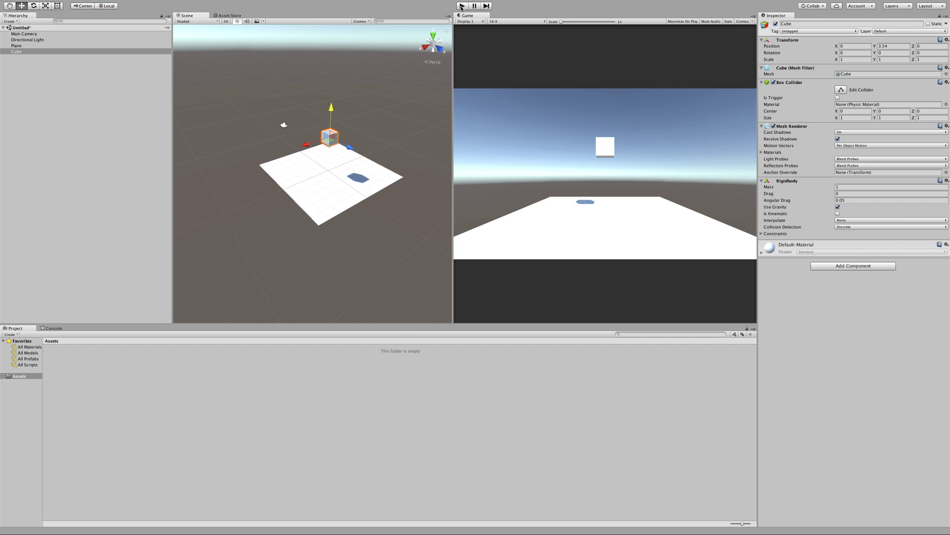
Scale the Plane up to about 2.01, roughly twice its size.
{"action": "key", "text": "alt"}
{"action": "left_click_drag", "start_coordinate": [253, 92], "coordinate": [469, 89], "text": "alt"}
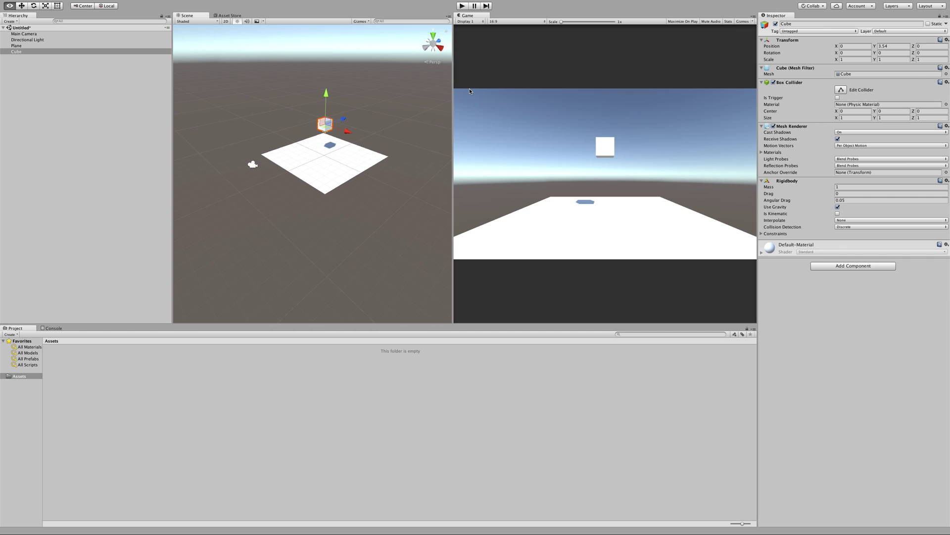
{"action": "left_click", "coordinate": [339, 162]}
{"action": "key", "text": "r"}
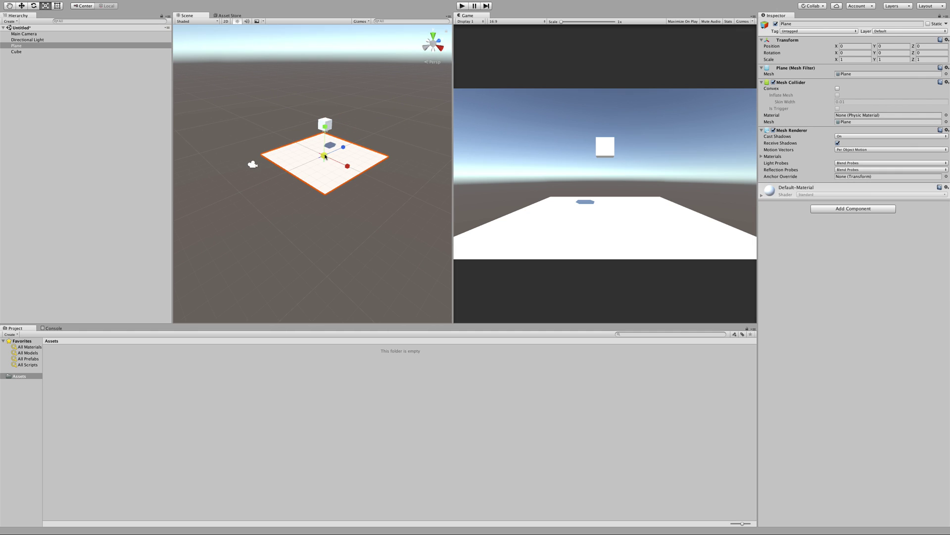
{"action": "mouse_move", "coordinate": [325, 156]}
{"action": "left_mouse_down"}
{"action": "mouse_move", "coordinate": [378, 160]}
{"action": "mouse_move", "coordinate": [326, 153]}
{"action": "left_mouse_up"}
Tilt the Plane slightly with the rotate tool.
{"action": "key", "text": "e"}
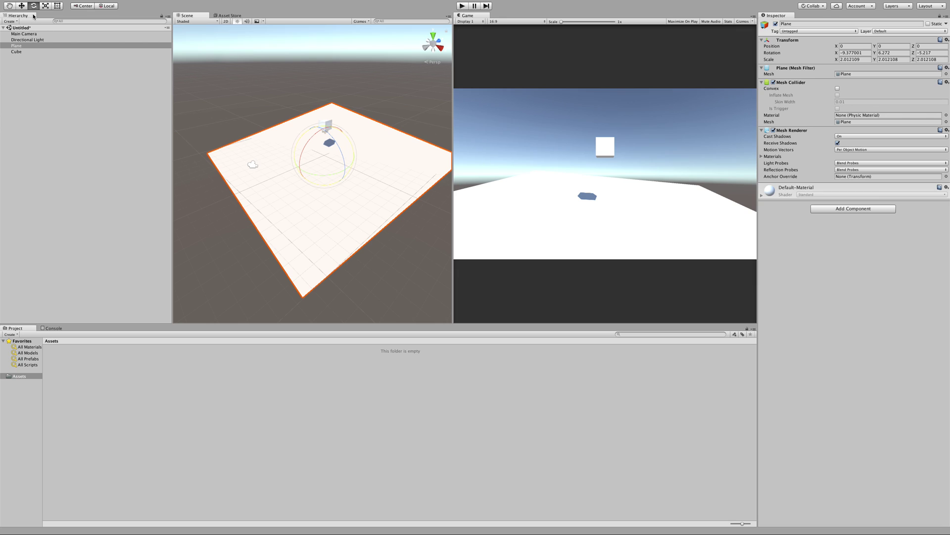
{"action": "key", "text": "w"}
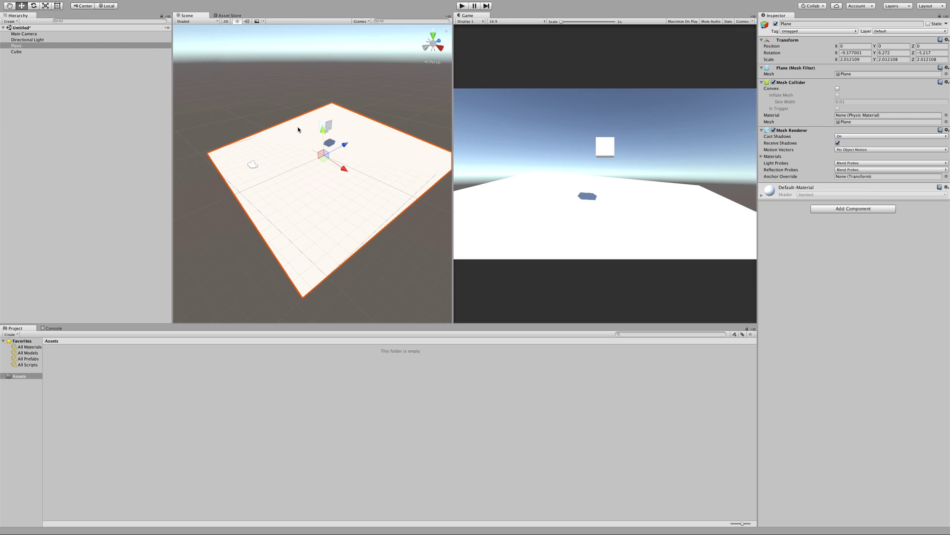
{"action": "key", "text": "e"}
{"action": "key", "text": "r"}
{"action": "key", "text": "w"}
{"action": "key", "text": "e"}
{"action": "key", "text": "r"}
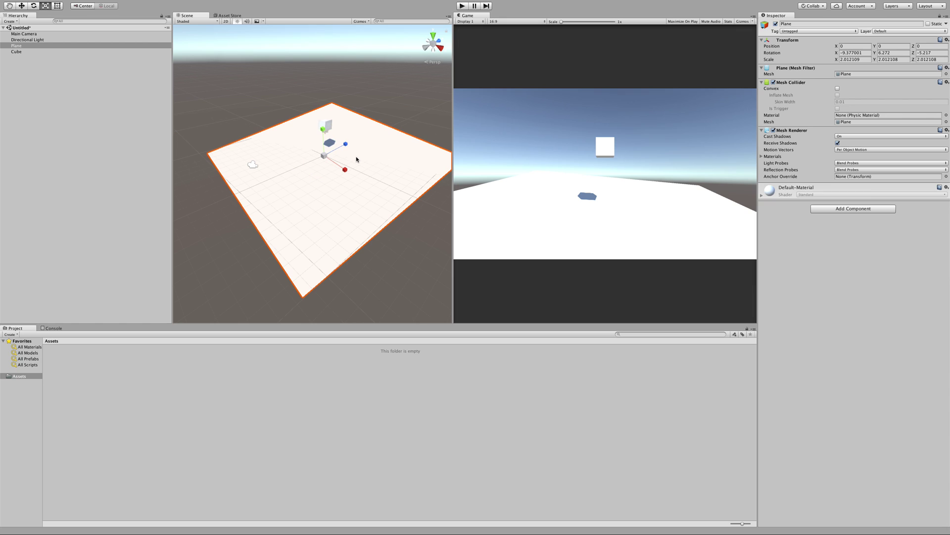
{"action": "key", "text": "w"}
{"action": "key", "text": "e"}
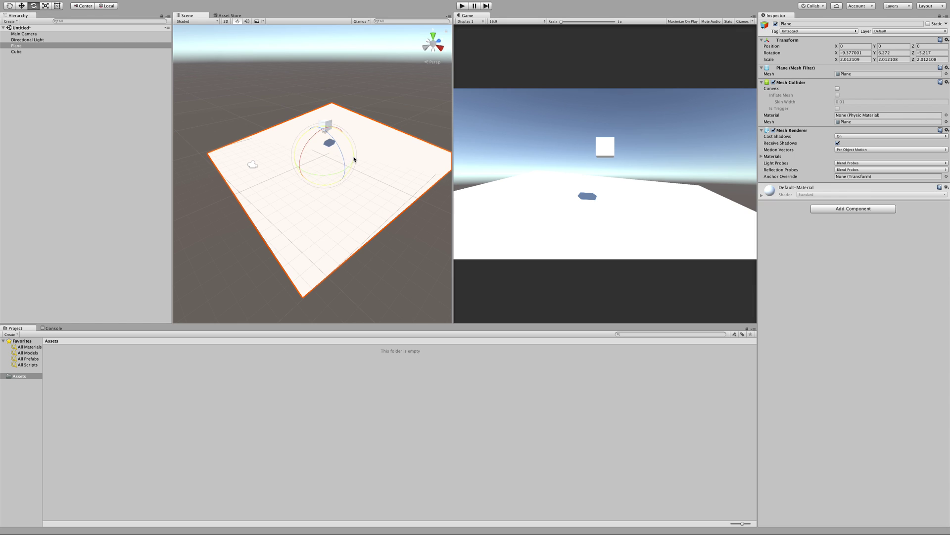
{"action": "key", "text": "w"}
{"action": "key", "text": "e"}
{"action": "key", "text": "r"}
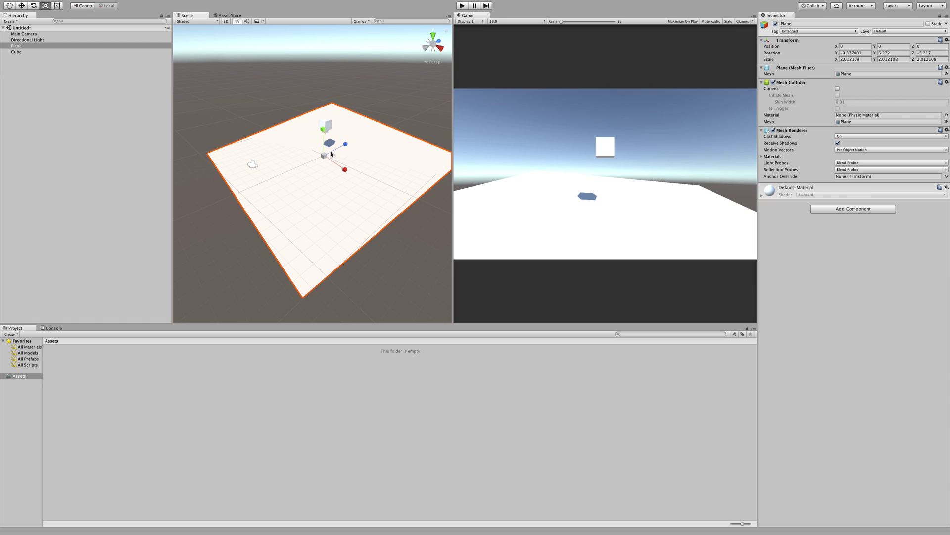
{"action": "key", "text": "w"}
Pull the Main Camera back to Z -21.08 so it frames the whole plane.
{"action": "left_click", "coordinate": [252, 166]}
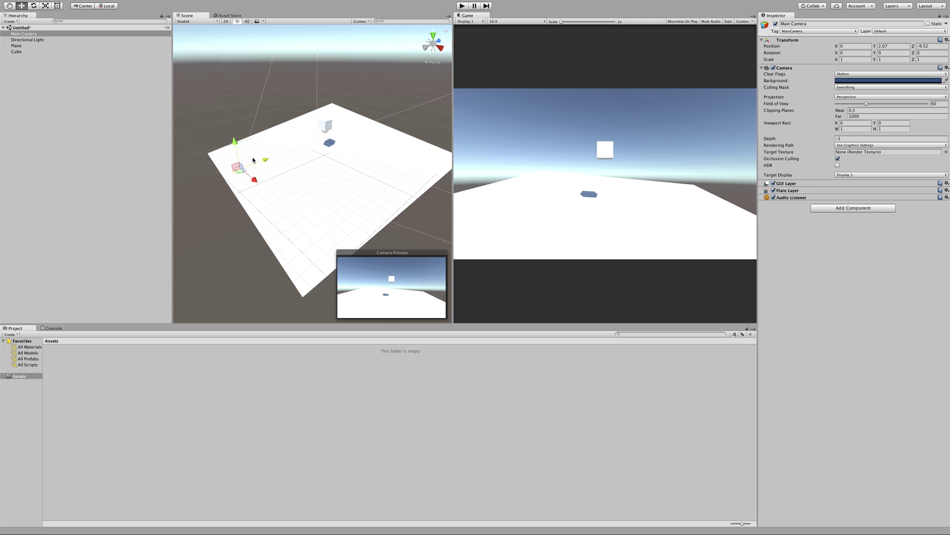
{"action": "left_click_drag", "start_coordinate": [252, 160], "coordinate": [119, 170]}
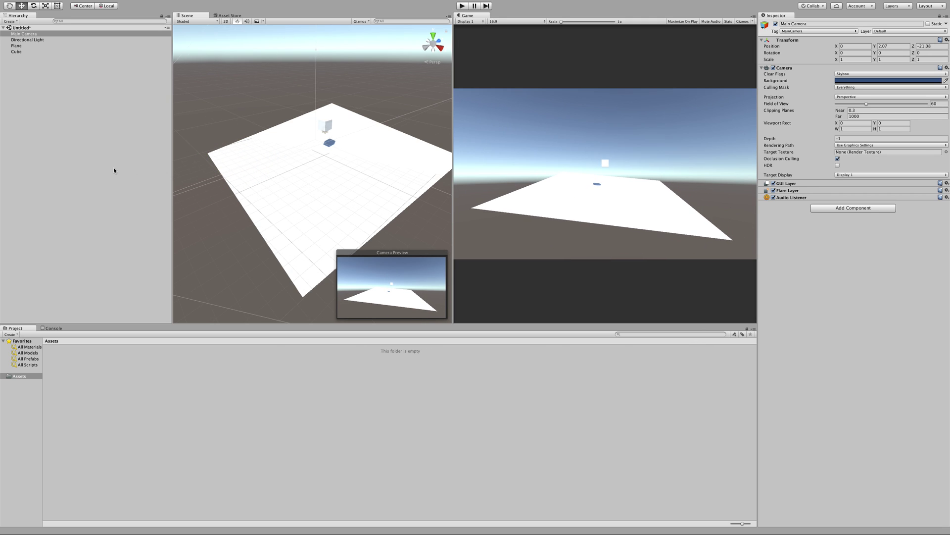
{"action": "left_click", "coordinate": [328, 122]}
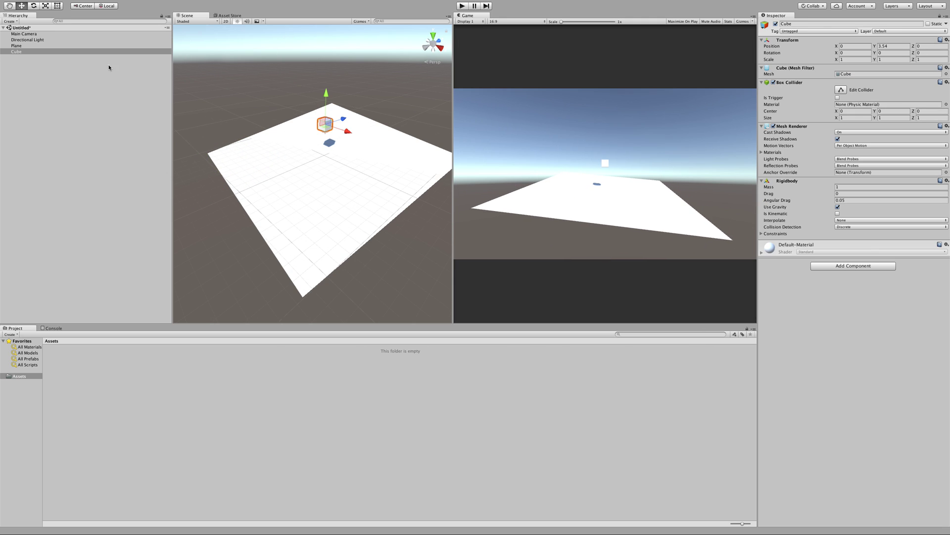
{"action": "left_click", "coordinate": [22, 40]}
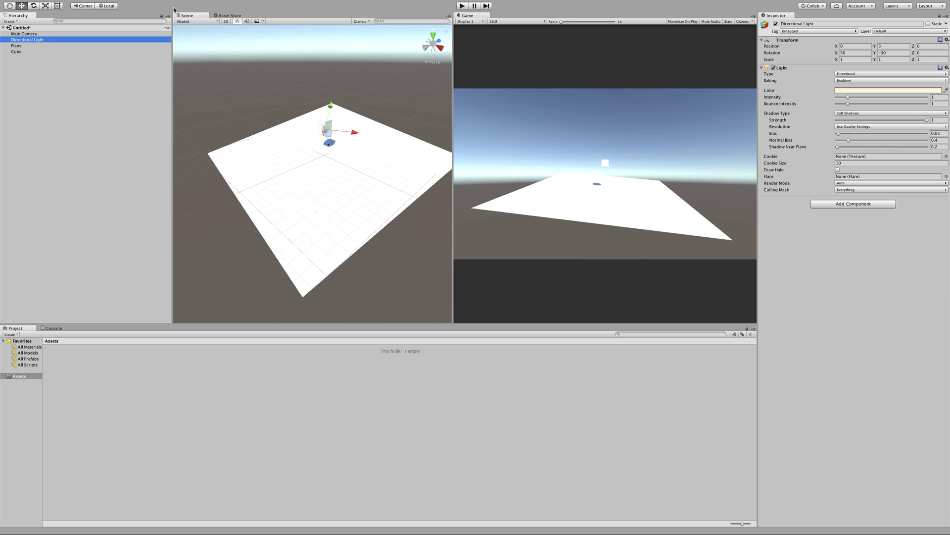
Raise the Directional Light to Y 25.69 using global handles, and lift the Cube to 8.49.
{"action": "left_click", "coordinate": [107, 5]}
{"action": "left_click_drag", "start_coordinate": [330, 106], "coordinate": [315, 4]}
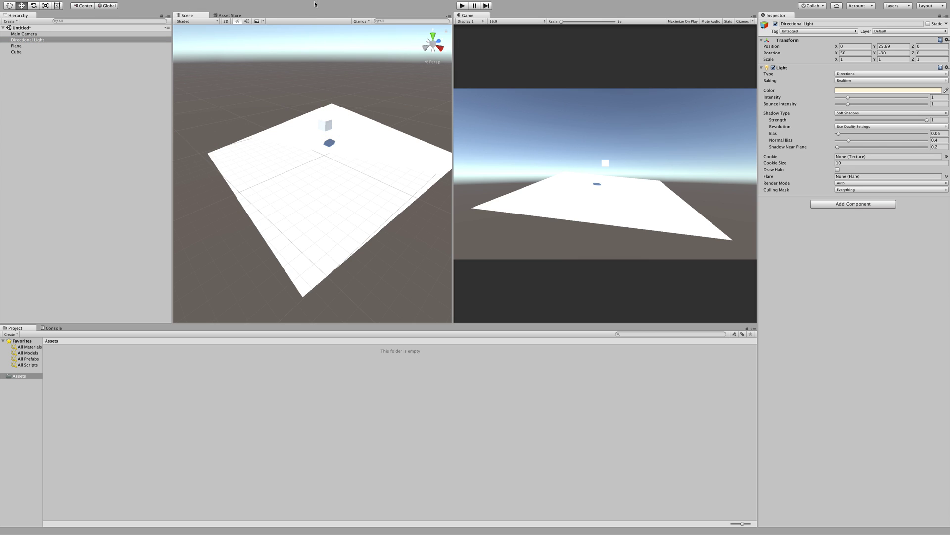
{"action": "left_click", "coordinate": [23, 52]}
{"action": "left_click_drag", "start_coordinate": [326, 95], "coordinate": [333, 52]}
Test the drop in play mode, then duplicate the Cube and place the copy beside it.
{"action": "left_click", "coordinate": [462, 6]}
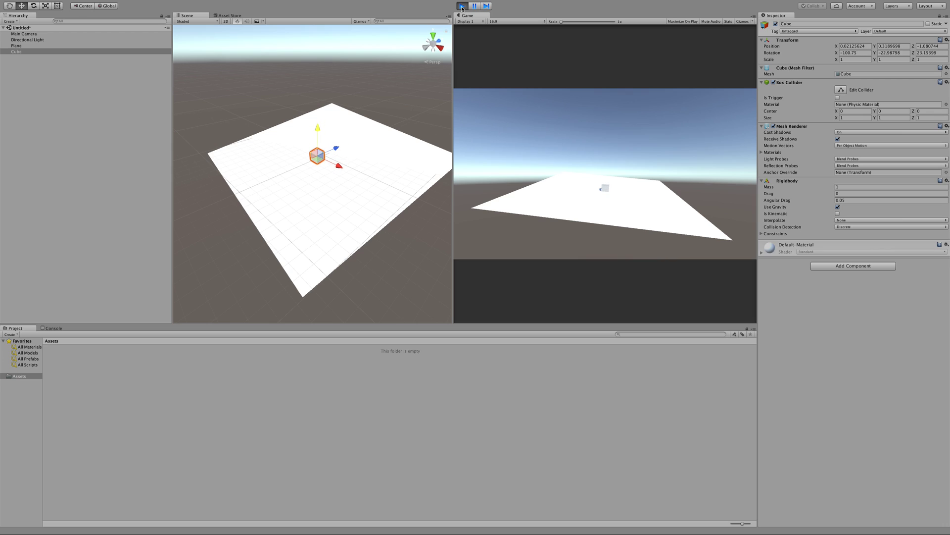
{"action": "left_click", "coordinate": [462, 6]}
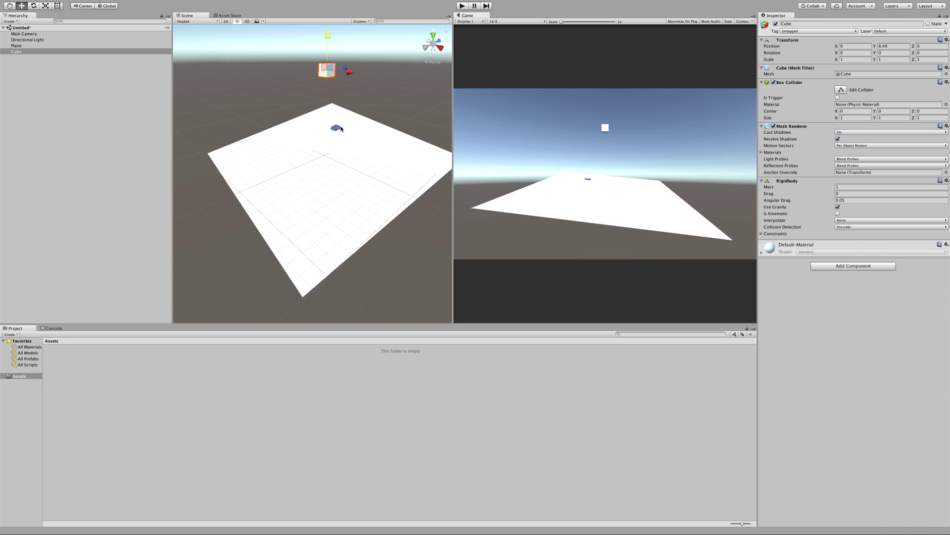
{"action": "left_click_drag", "start_coordinate": [347, 71], "coordinate": [368, 76]}
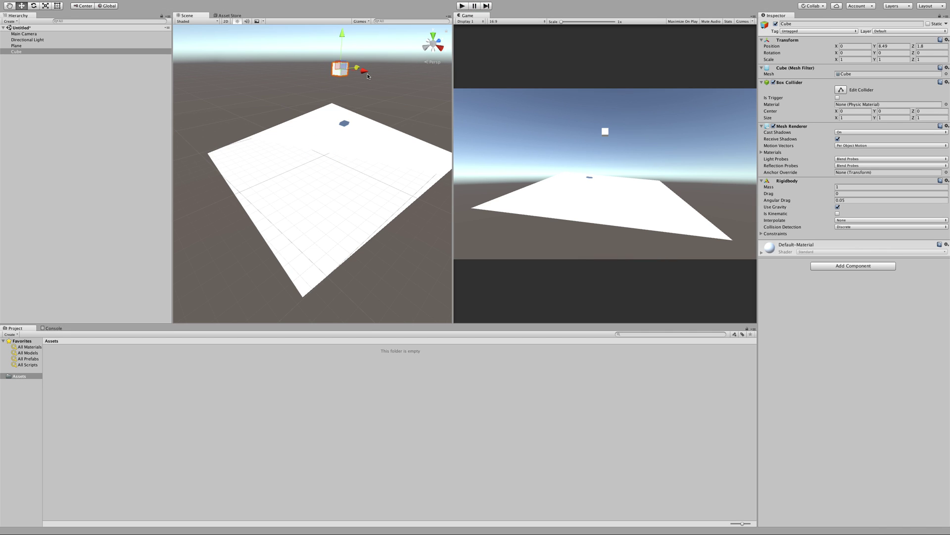
{"action": "key", "text": "ctrl+z"}
{"action": "left_click", "coordinate": [110, 52]}
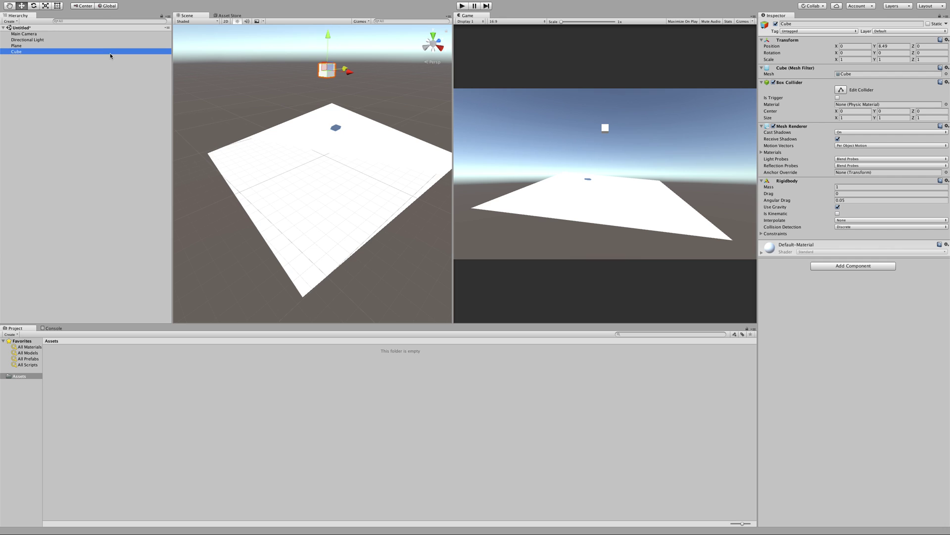
{"action": "key", "text": "ctrl+d"}
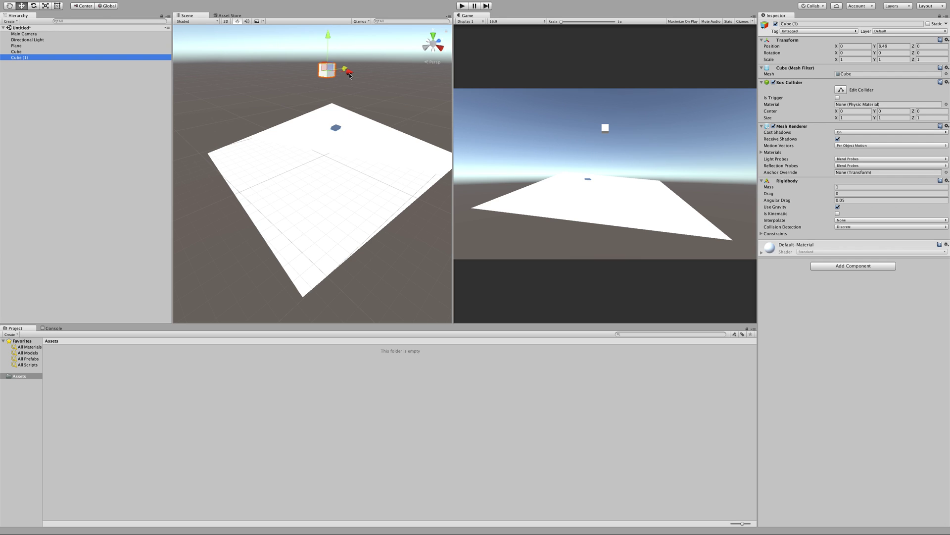
{"action": "left_click_drag", "start_coordinate": [349, 75], "coordinate": [327, 128]}
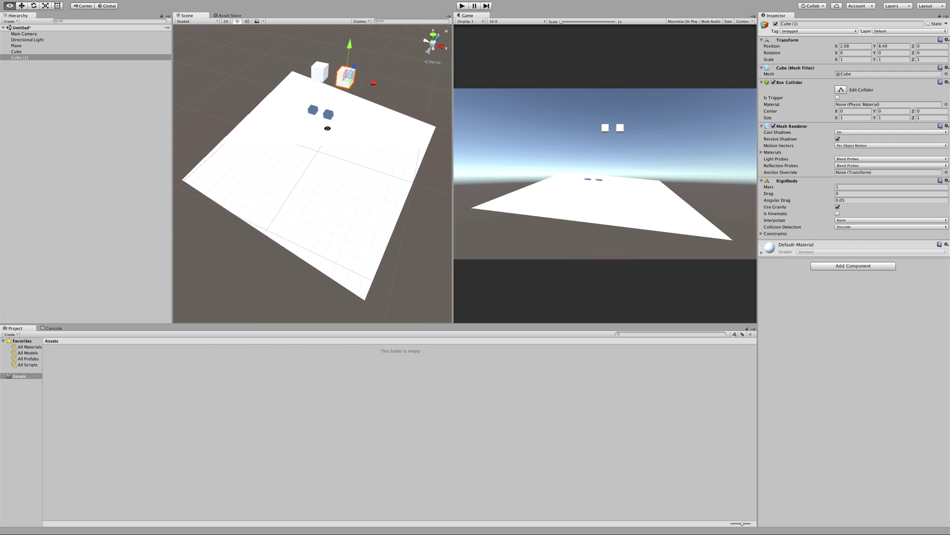
Duplicate Cube and Cube (1) and offset the new pair along Z.
{"action": "left_click", "coordinate": [19, 52], "text": "shift"}
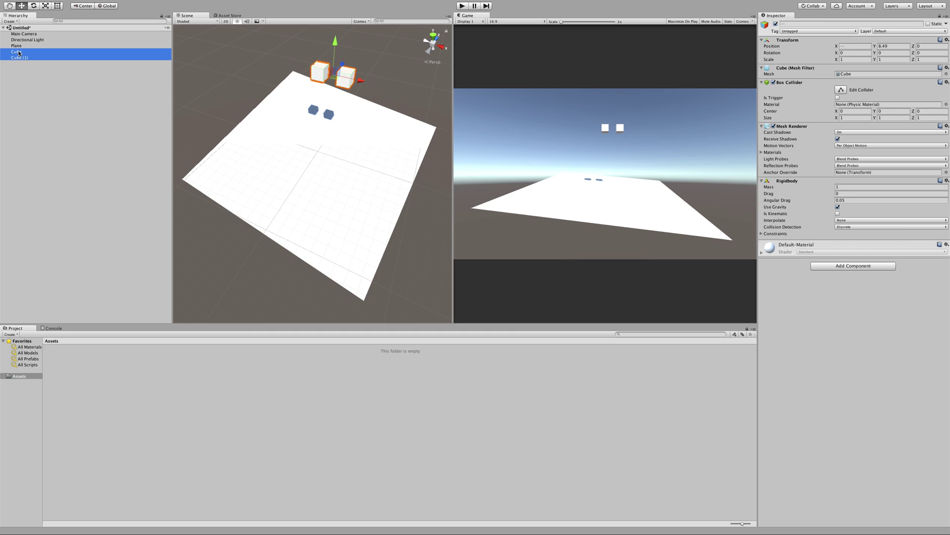
{"action": "left_click", "coordinate": [19, 52]}
{"action": "left_click", "coordinate": [25, 59], "text": "shift"}
{"action": "key", "text": "super+d"}
{"action": "left_click_drag", "start_coordinate": [343, 67], "coordinate": [316, 80]}
{"action": "left_click_drag", "start_coordinate": [317, 80], "coordinate": [77, 60], "text": "alt"}
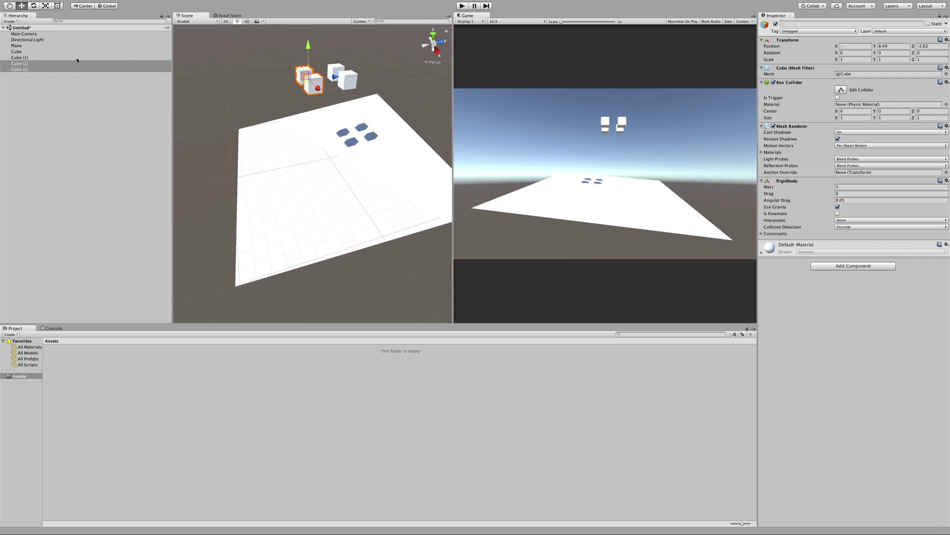
Duplicate Cube through Cube (3) and lower the four copies beneath the others.
{"action": "left_click", "coordinate": [16, 45]}
{"action": "left_click", "coordinate": [19, 51]}
{"action": "left_click", "coordinate": [22, 70], "text": "shift"}
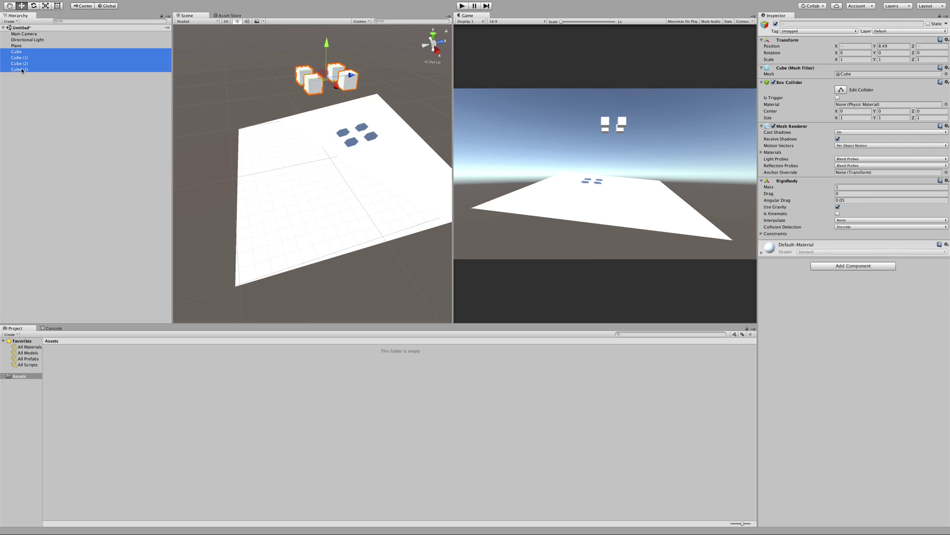
{"action": "key", "text": "super+d"}
{"action": "left_click_drag", "start_coordinate": [331, 43], "coordinate": [329, 76]}
Duplicate all eight cubes and offset the copies along Z, making sixteen.
{"action": "left_click", "coordinate": [26, 54]}
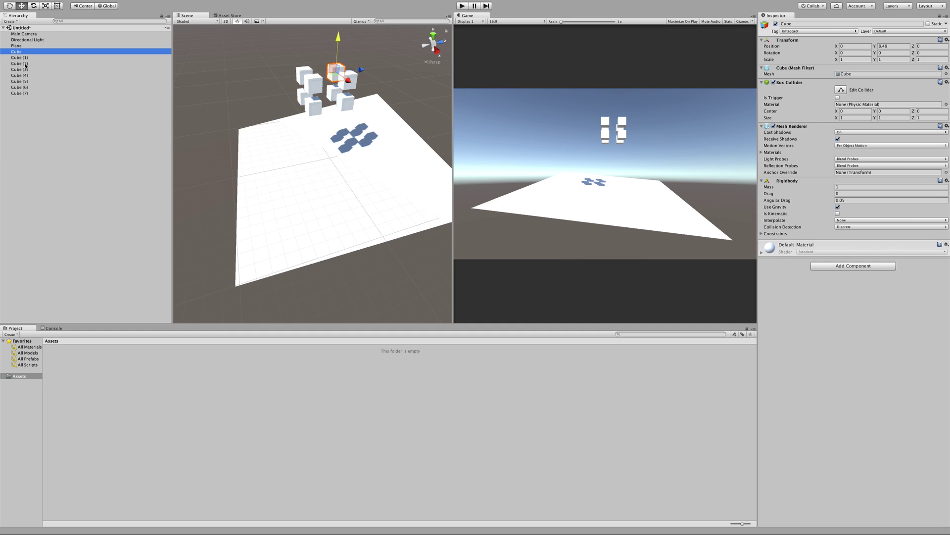
{"action": "left_click", "coordinate": [31, 93], "text": "shift"}
{"action": "key", "text": "super+d"}
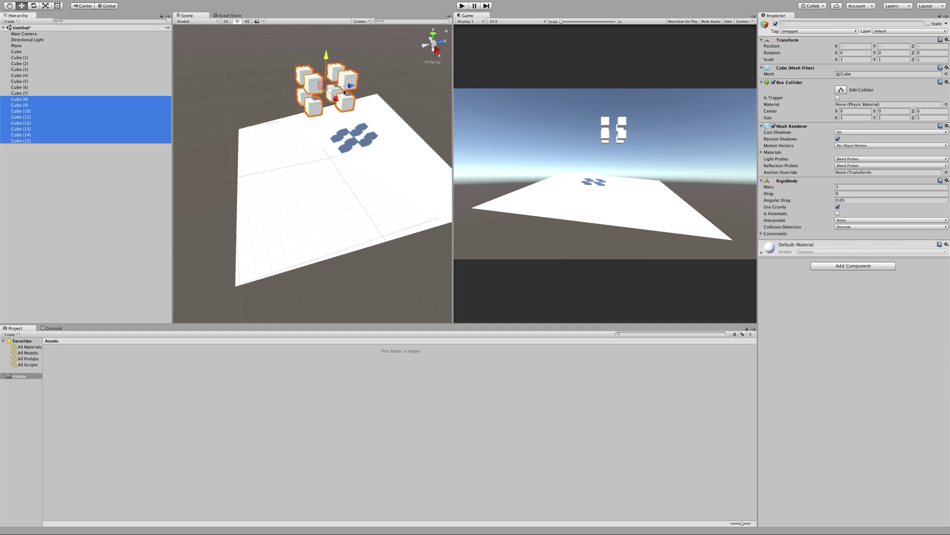
{"action": "left_click_drag", "start_coordinate": [351, 85], "coordinate": [295, 68]}
Duplicate the sixteen cubes, rotate the copies upright and slide them left along X.
{"action": "key", "text": "e"}
{"action": "scroll", "coordinate": [295, 68], "scroll_direction": "down", "scroll_amount": 4}
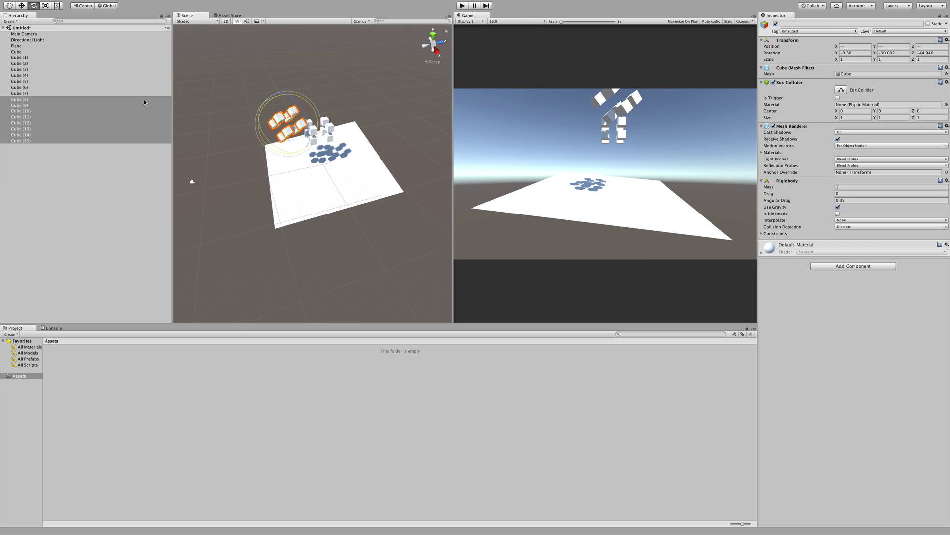
{"action": "left_click", "coordinate": [20, 52]}
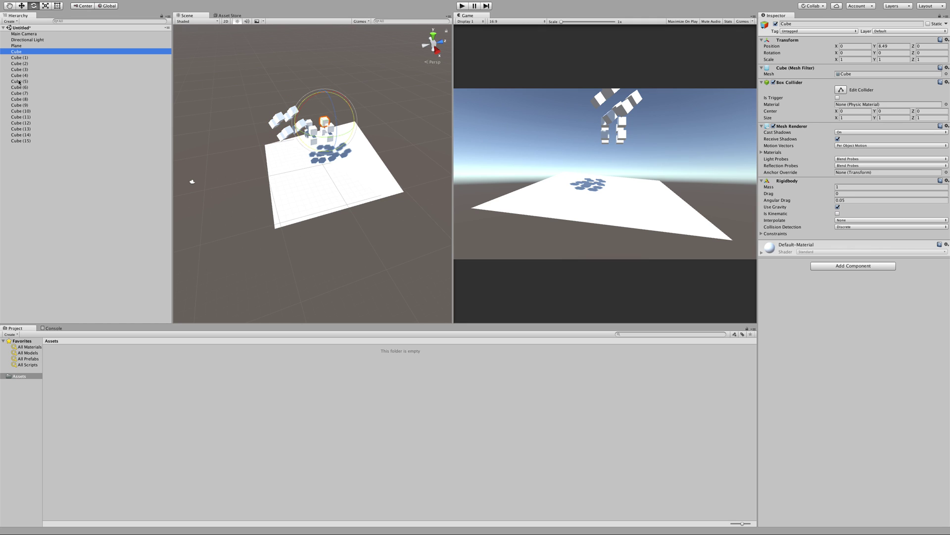
{"action": "left_click", "coordinate": [20, 141], "text": "shift"}
{"action": "key", "text": "super+d"}
{"action": "key", "text": "w"}
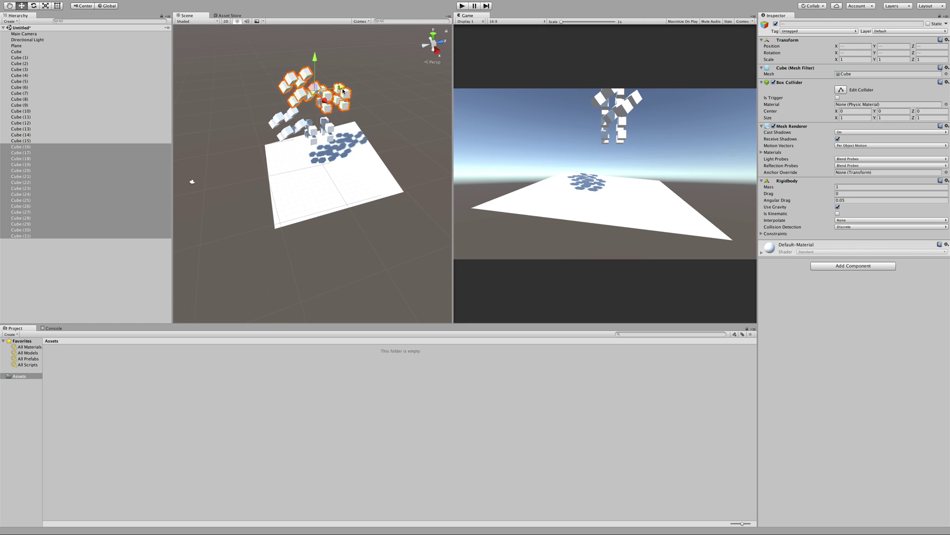
{"action": "key", "text": "e"}
{"action": "left_click_drag", "start_coordinate": [317, 65], "coordinate": [371, 130]}
{"action": "key", "text": "w"}
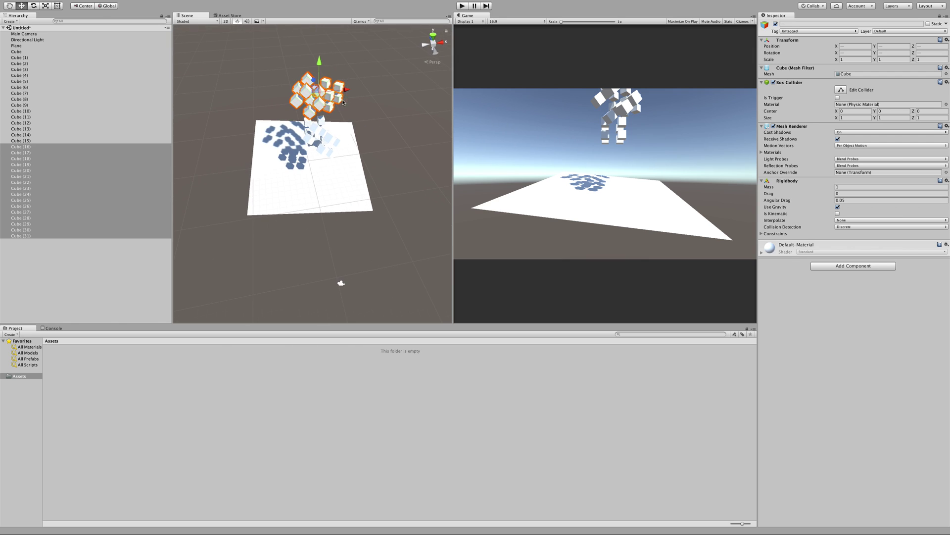
{"action": "left_click_drag", "start_coordinate": [347, 91], "coordinate": [321, 131]}
Duplicate again and lift Cube through Cube (47) to the top of the stack.
{"action": "key", "text": "ctrl+d"}
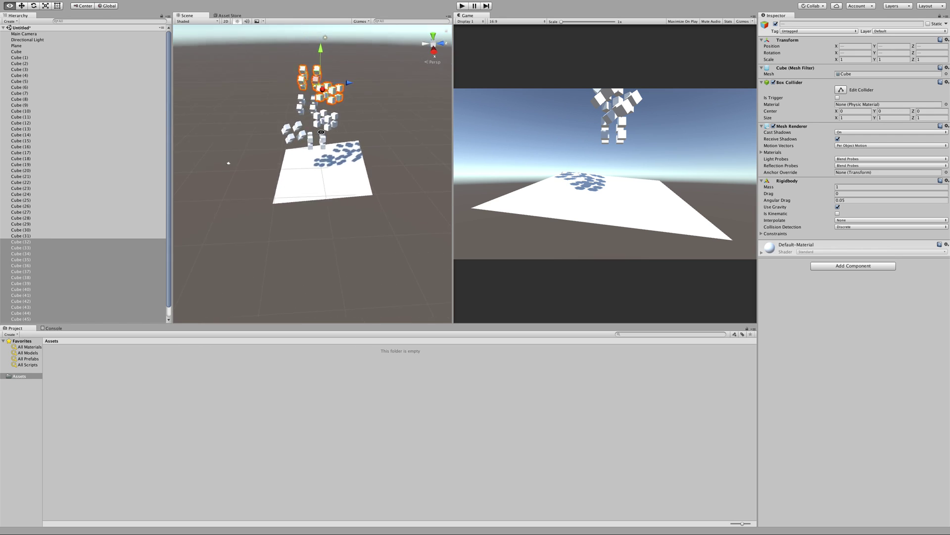
{"action": "left_click", "coordinate": [18, 51]}
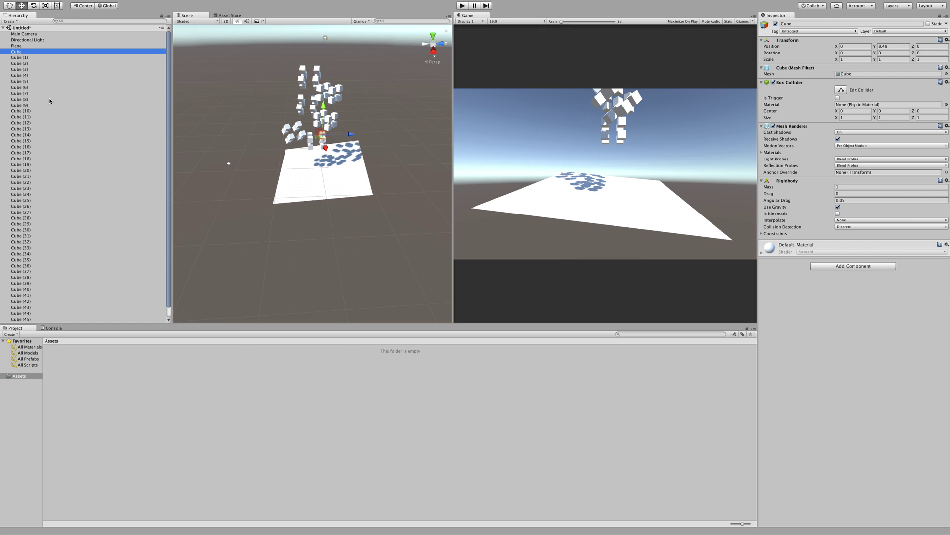
{"action": "scroll", "coordinate": [51, 233], "scroll_direction": "down", "scroll_amount": 1}
{"action": "left_click", "coordinate": [21, 320], "text": "shift"}
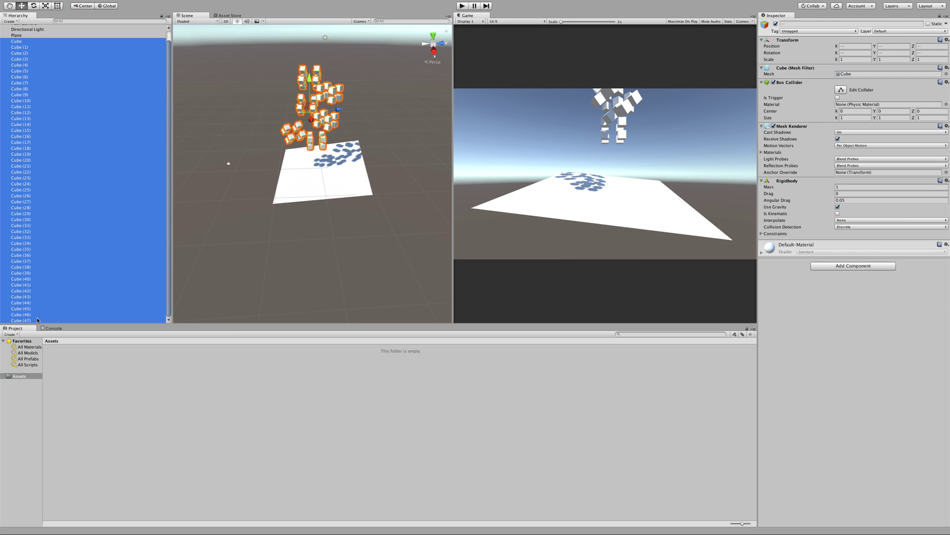
{"action": "scroll", "coordinate": [38, 297], "scroll_direction": "down", "scroll_amount": 10}
{"action": "left_click_drag", "start_coordinate": [309, 72], "coordinate": [324, 34]}
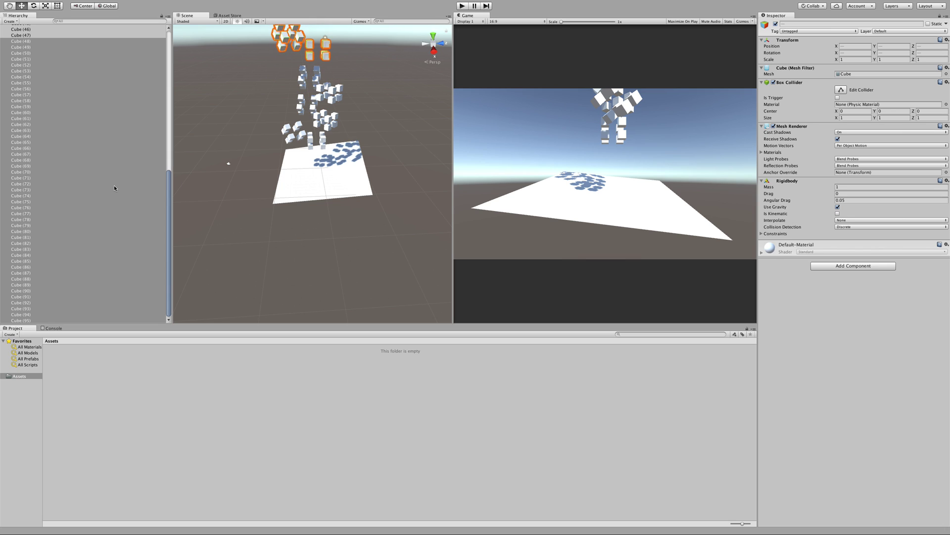
Duplicate Cube through Cube (95) and raise the copies above, reaching Cube (191).
{"action": "scroll", "coordinate": [114, 188], "scroll_direction": "up", "scroll_amount": 10}
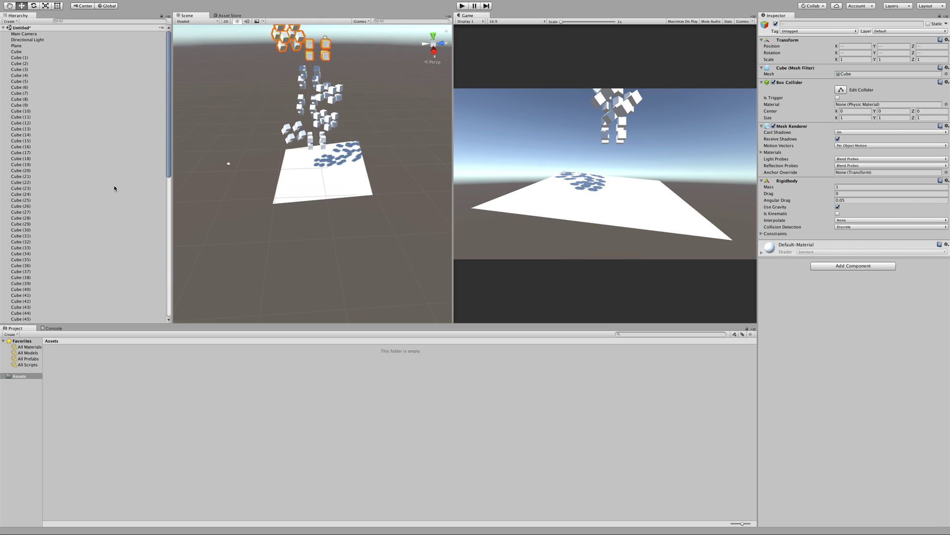
{"action": "left_click", "coordinate": [25, 51]}
{"action": "scroll", "coordinate": [24, 52], "scroll_direction": "down", "scroll_amount": 10}
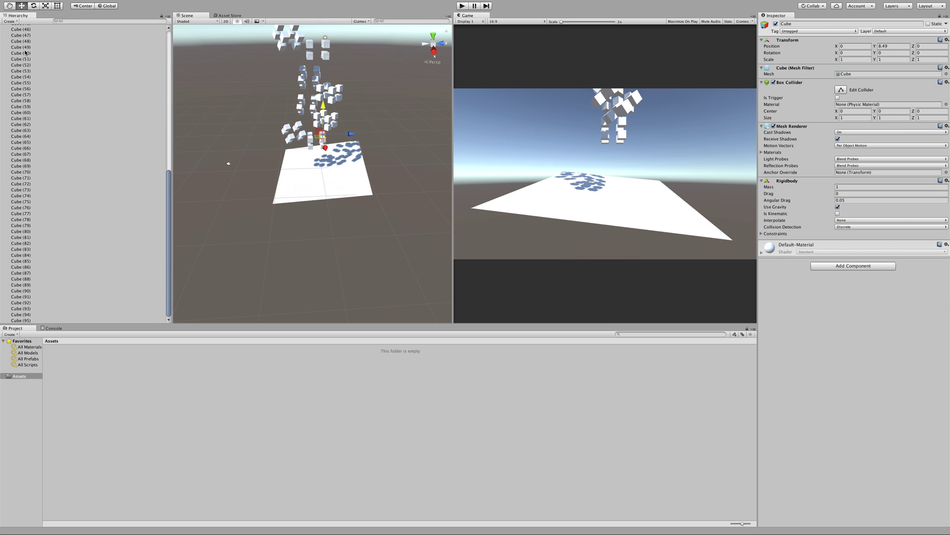
{"action": "left_click", "coordinate": [33, 320], "text": "shift"}
{"action": "scroll", "coordinate": [431, 183], "scroll_direction": "down", "scroll_amount": 5}
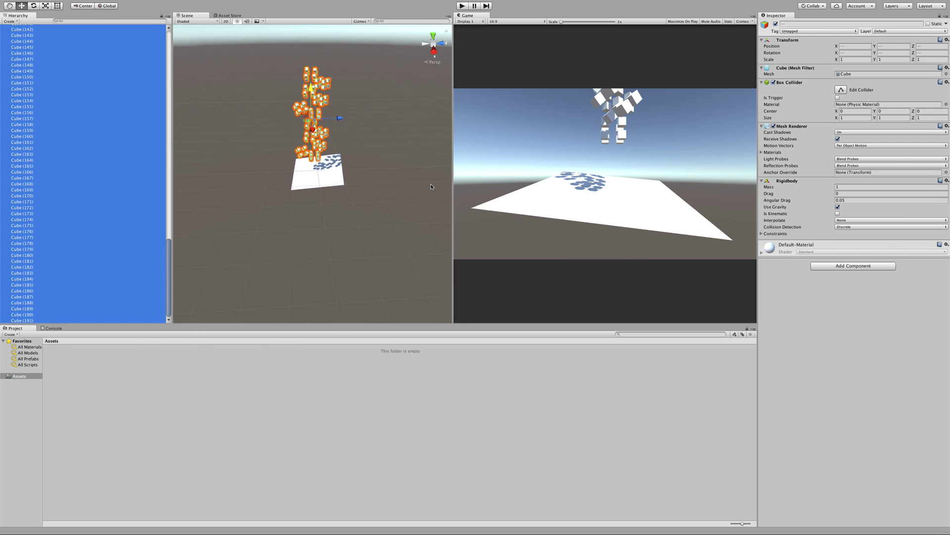
{"action": "key", "text": "ctrl+d"}
{"action": "left_click_drag", "start_coordinate": [314, 104], "coordinate": [390, 157]}
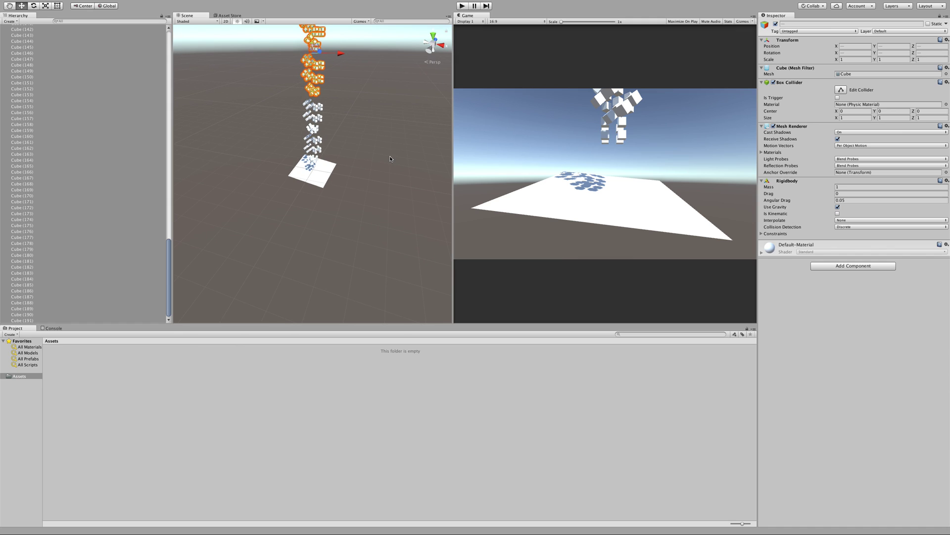
Save the scene as scene_01 in the Assets folder with Ctrl+S.
{"action": "key", "text": "super+s"}
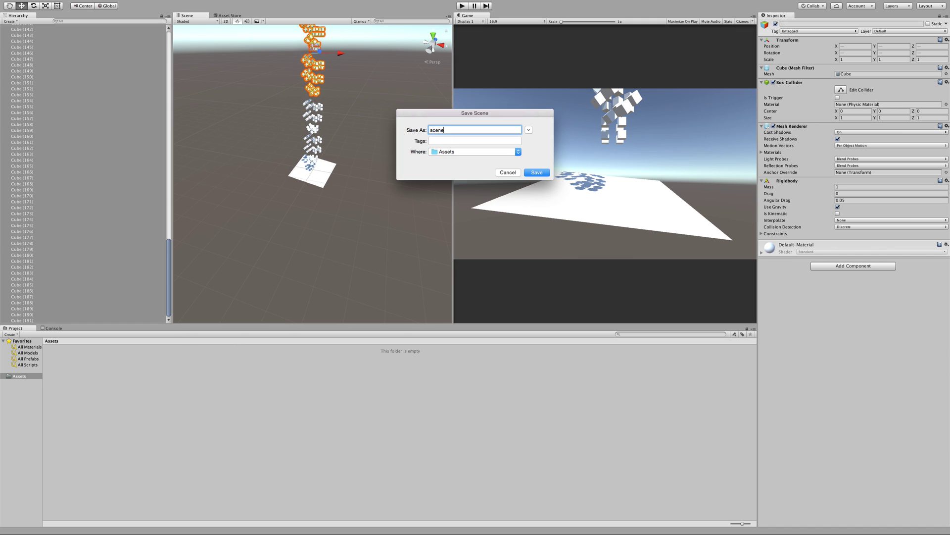
{"action": "key", "text": "Return"}
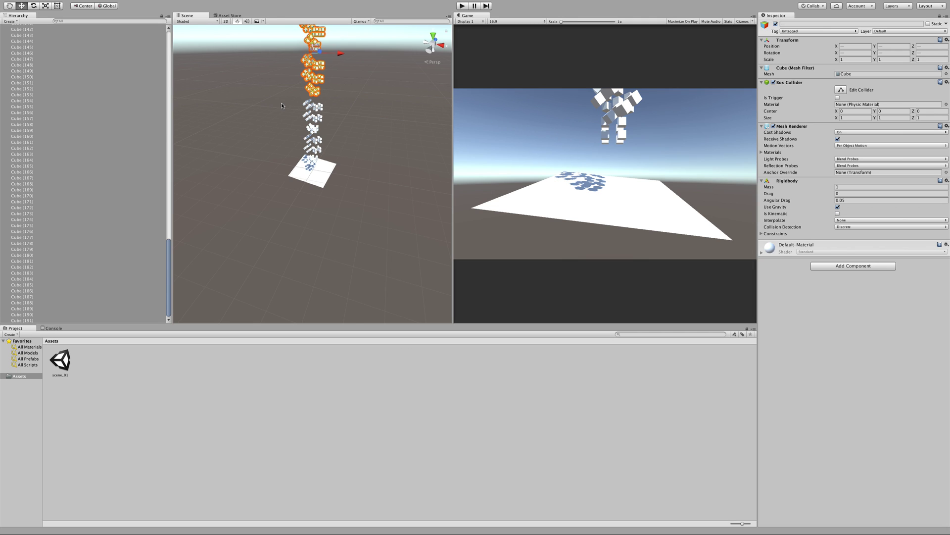
{"action": "scroll", "coordinate": [36, 135], "scroll_direction": "up", "scroll_amount": 15}
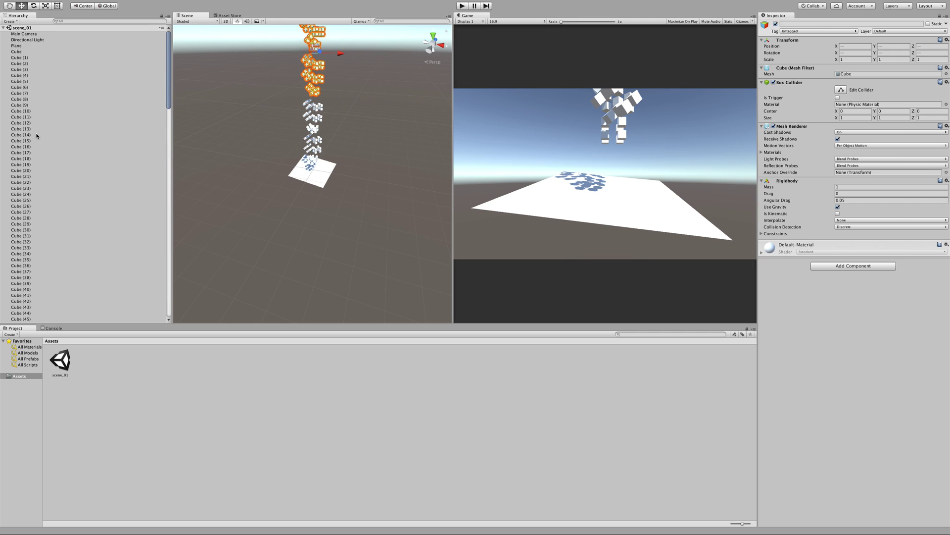
Select every cube from Cube through Cube (191) in the Hierarchy.
{"action": "left_click", "coordinate": [27, 52]}
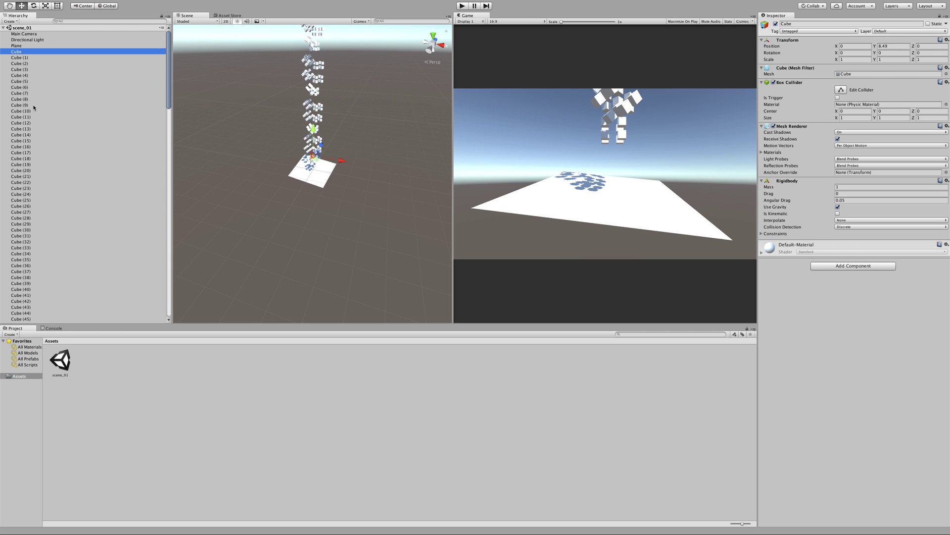
{"action": "scroll", "coordinate": [34, 112], "scroll_direction": "down", "scroll_amount": 15}
{"action": "left_click", "coordinate": [27, 320], "text": "shift"}
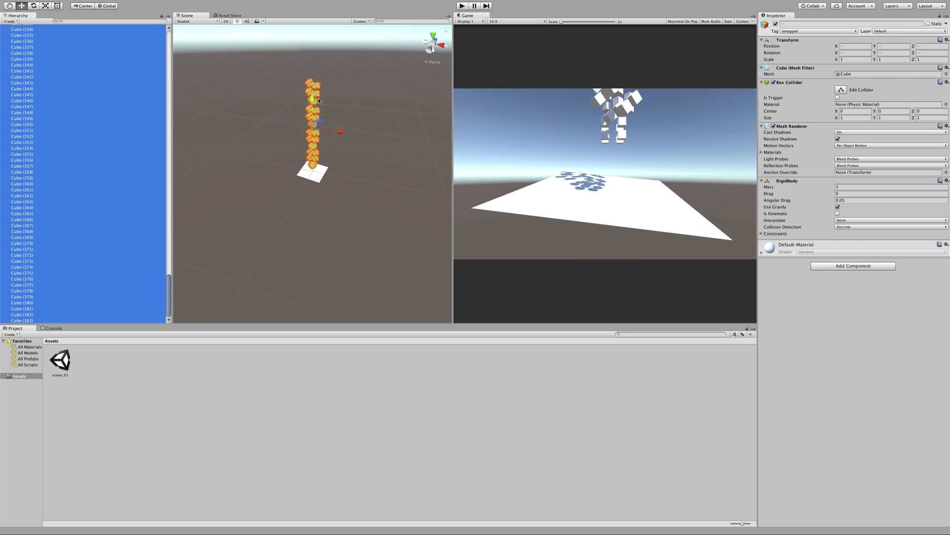
{"action": "left_click", "coordinate": [316, 7]}
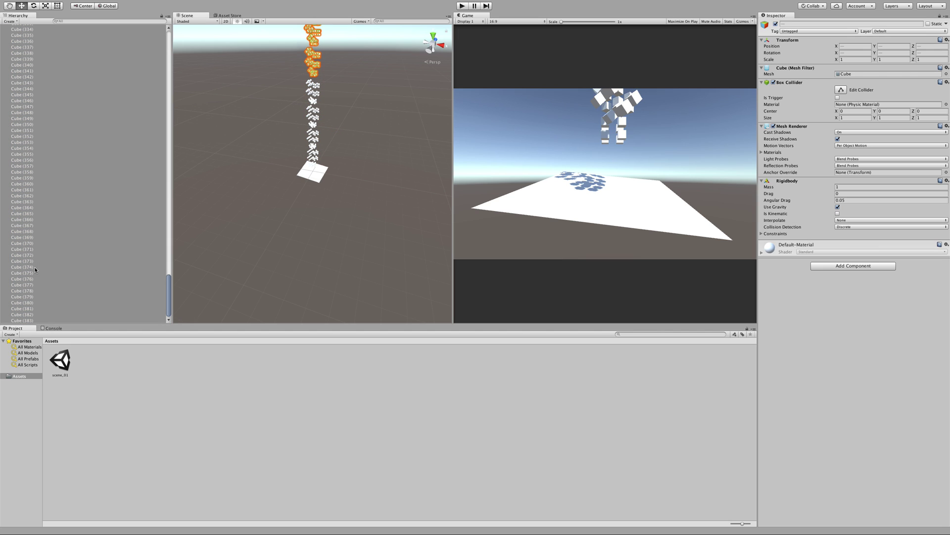
{"action": "scroll", "coordinate": [58, 235], "scroll_direction": "up", "scroll_amount": 20}
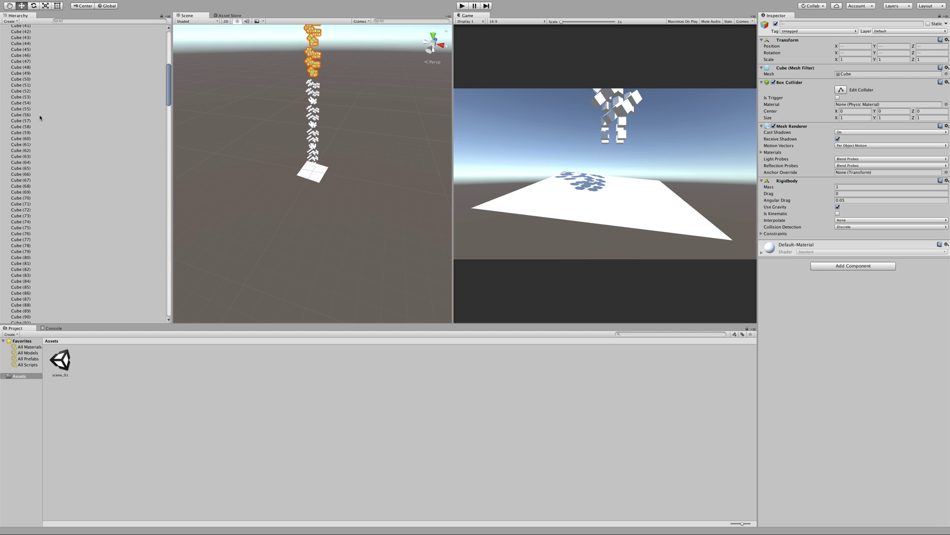
Select Cube through Cube (383) and slide them right along X, extending the column toward Cube (767).
{"action": "left_click", "coordinate": [20, 52]}
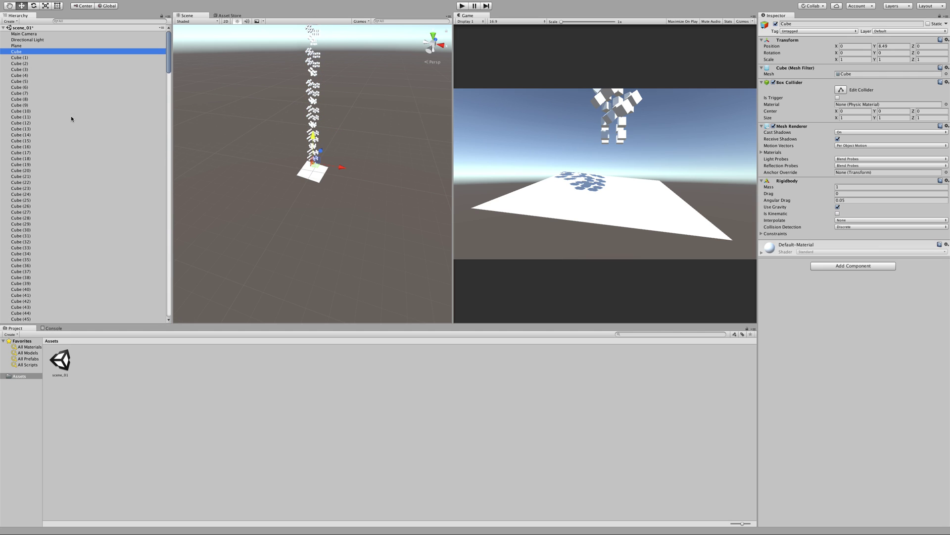
{"action": "scroll", "coordinate": [71, 119], "scroll_direction": "down", "scroll_amount": 20}
{"action": "left_click", "coordinate": [34, 320], "text": "shift"}
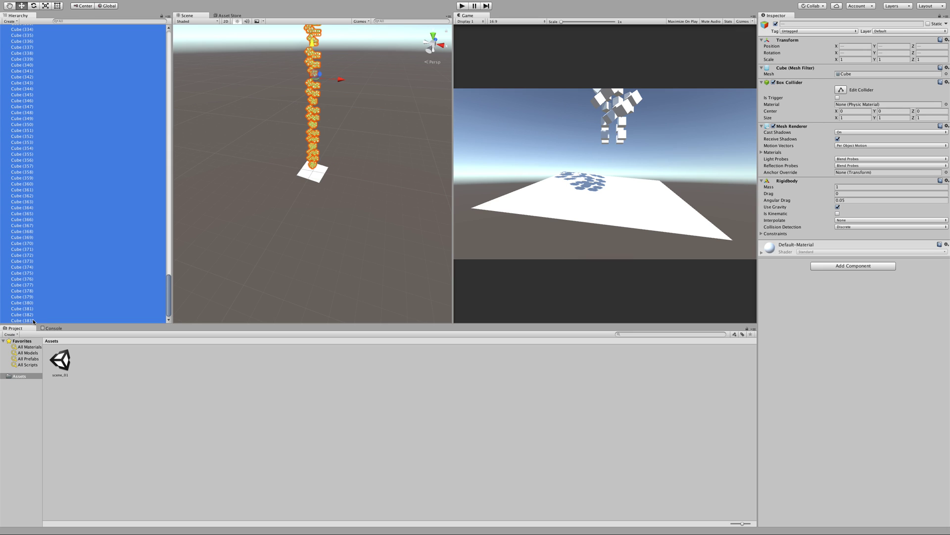
{"action": "left_click_drag", "start_coordinate": [335, 114], "coordinate": [203, 121], "text": "alt"}
{"action": "left_click_drag", "start_coordinate": [336, 80], "coordinate": [428, 111]}
{"action": "key", "text": "w"}
{"action": "left_click_drag", "start_coordinate": [500, 126], "coordinate": [386, 148], "text": "alt"}
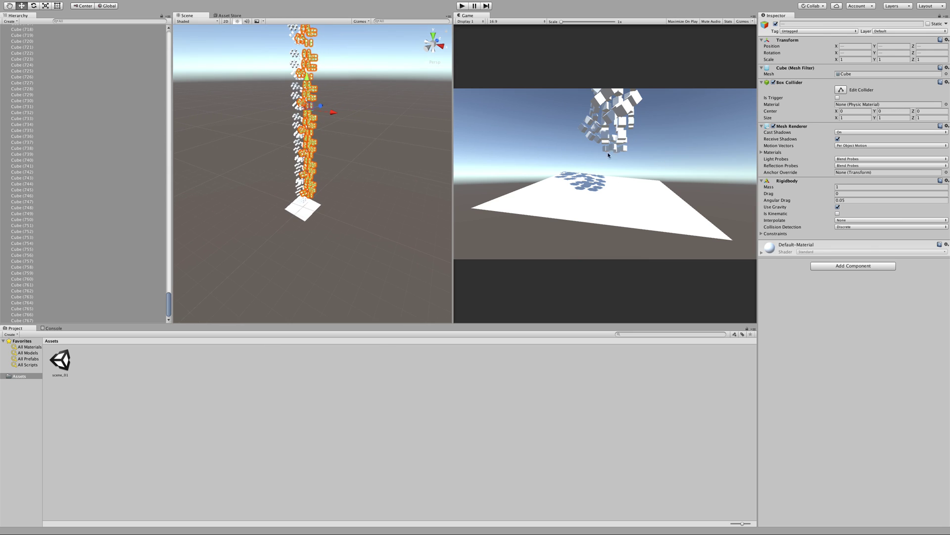
Enter play mode so the duplicated rigidbody cubes start falling onto the plane.
{"action": "left_click", "coordinate": [461, 5]}
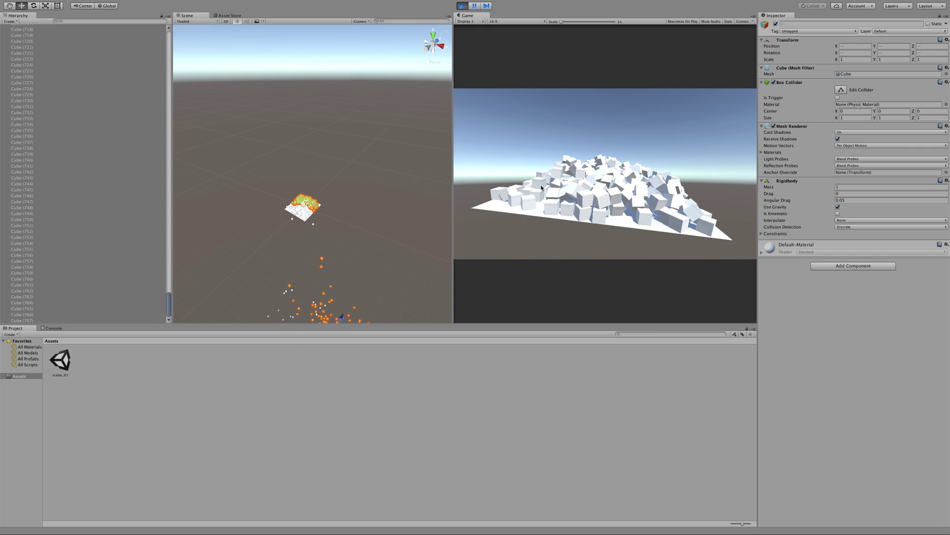
{"action": "left_click_drag", "start_coordinate": [340, 200], "coordinate": [342, 184], "text": "alt"}
{"action": "scroll", "coordinate": [43, 157], "scroll_direction": "up", "scroll_amount": 20}
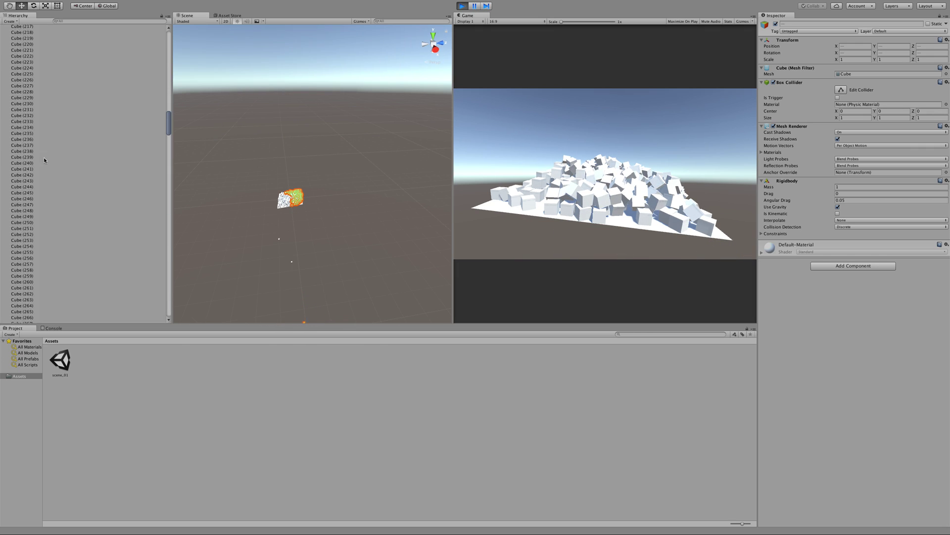
Frame the Plane and orbit to look down on the heap of settled cubes.
{"action": "double_click", "coordinate": [22, 47]}
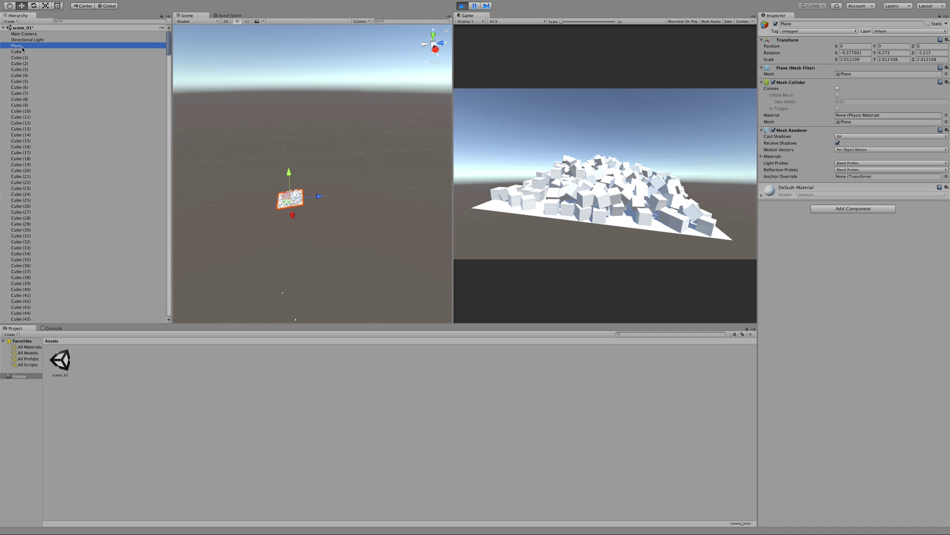
{"action": "left_click_drag", "start_coordinate": [223, 171], "coordinate": [228, 195], "text": "alt"}
{"action": "left_click", "coordinate": [356, 204]}
{"action": "left_click_drag", "start_coordinate": [377, 222], "coordinate": [431, 197], "text": "alt"}
{"action": "scroll", "coordinate": [386, 236], "scroll_direction": "up", "scroll_amount": 5}
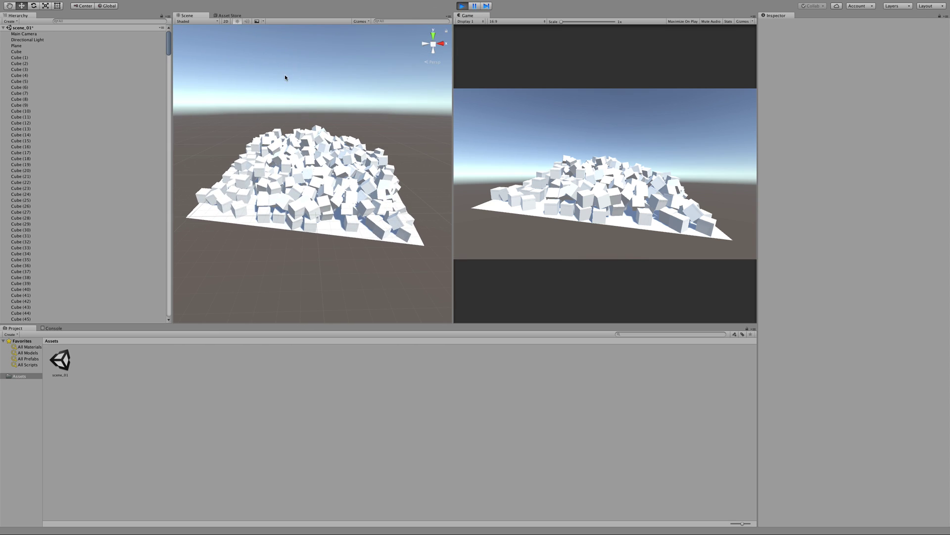
During play, lower and tilt the Plane so the cubes spill off, moving it to 0, -2.57, 2.94.
{"action": "left_click", "coordinate": [20, 46]}
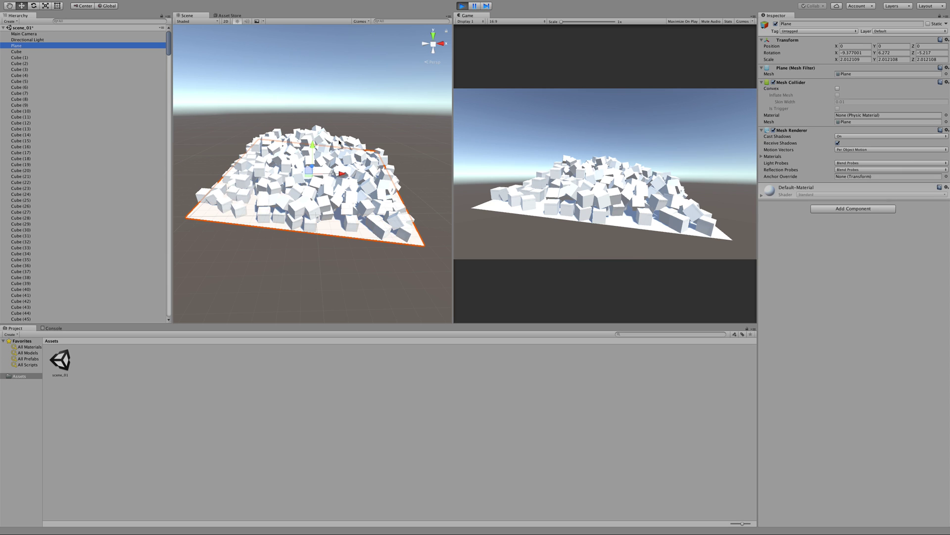
{"action": "mouse_move", "coordinate": [315, 147]}
{"action": "left_mouse_down"}
{"action": "mouse_move", "coordinate": [314, 171]}
{"action": "mouse_move", "coordinate": [335, 183]}
{"action": "mouse_move", "coordinate": [329, 203]}
{"action": "mouse_move", "coordinate": [312, 189]}
{"action": "mouse_move", "coordinate": [313, 225]}
{"action": "mouse_move", "coordinate": [311, 156]}
{"action": "left_mouse_up"}
{"action": "key", "text": "e"}
{"action": "key", "text": "w"}
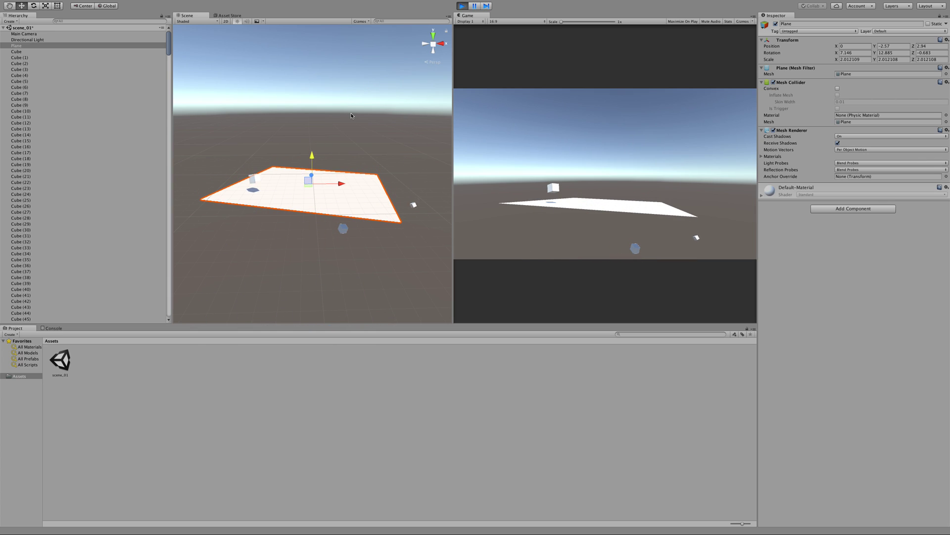